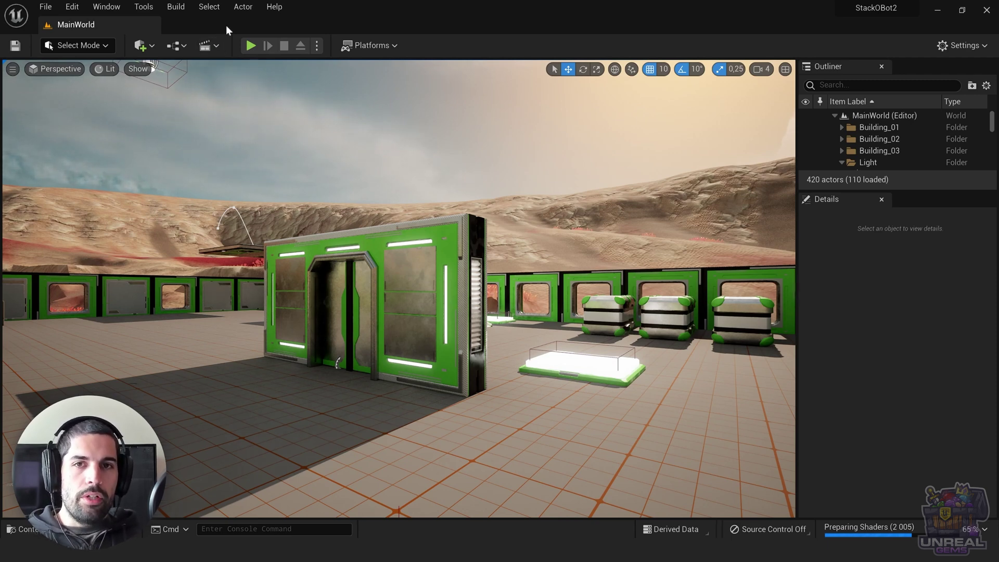
Open the Localization Dashboard for the StackOBot2 project and maximize its window.
{"action": "left_click", "coordinate": [110, 7]}
{"action": "mouse_move", "coordinate": [137, 36]}
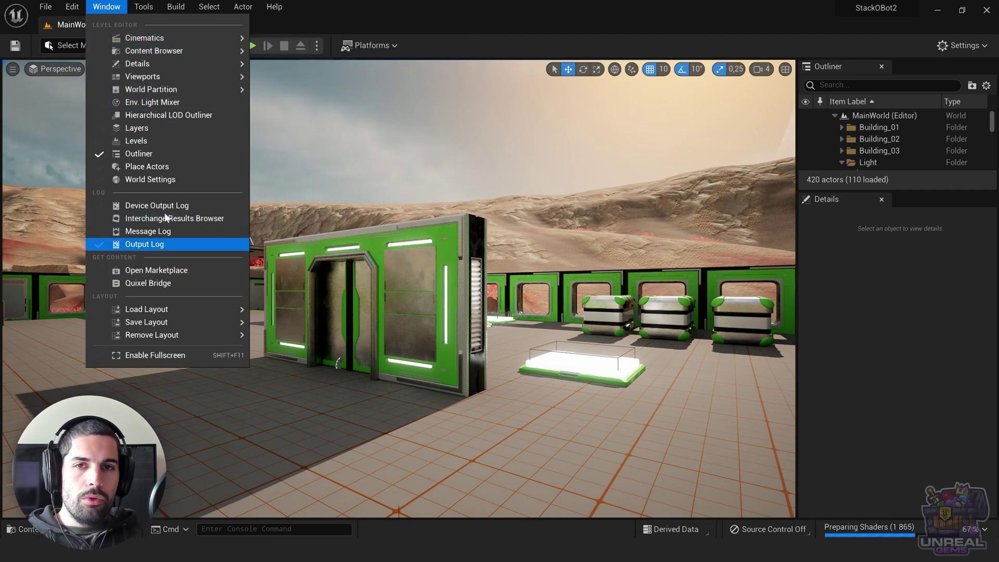
{"action": "left_click", "coordinate": [150, 7]}
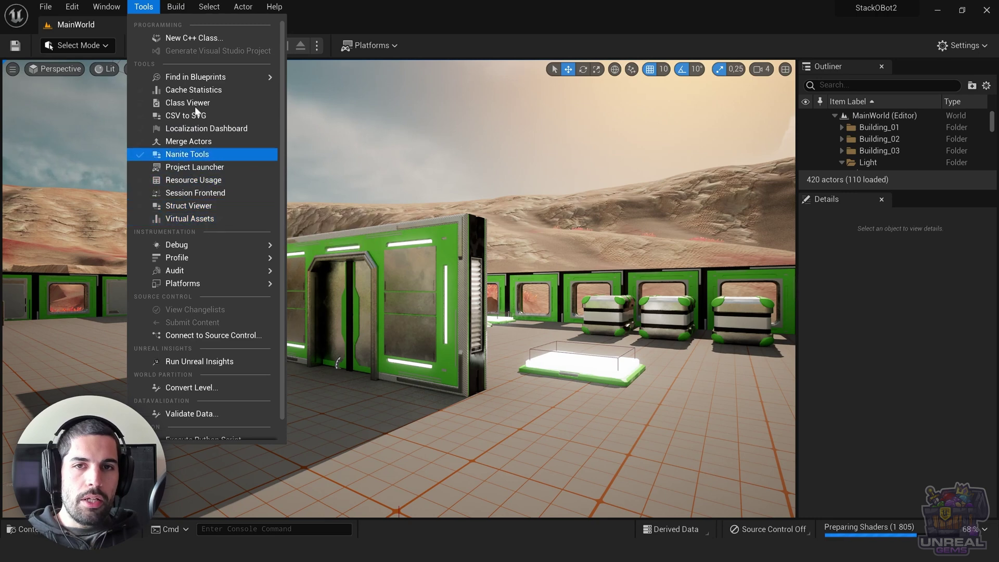
{"action": "left_click", "coordinate": [219, 128]}
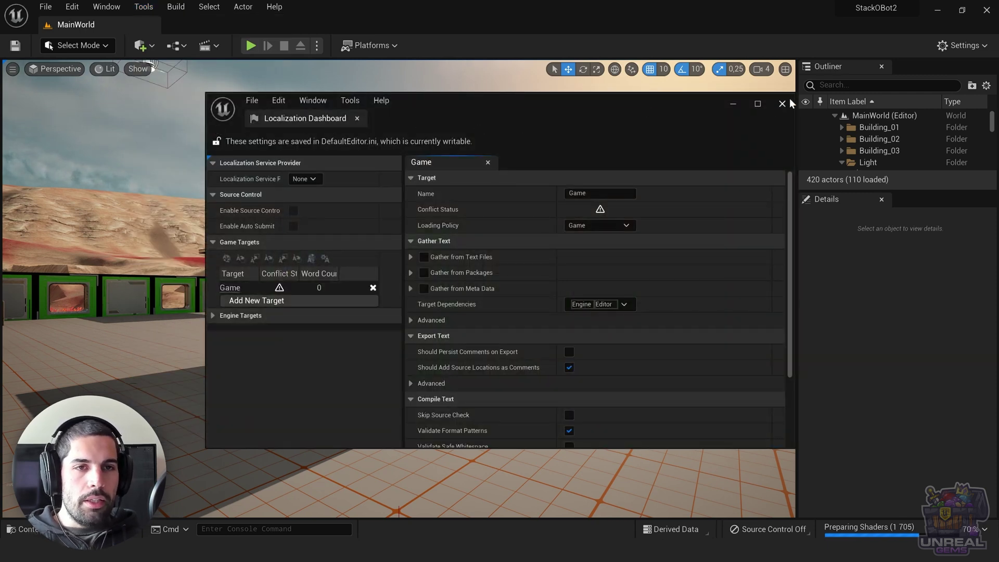
{"action": "left_click", "coordinate": [758, 103]}
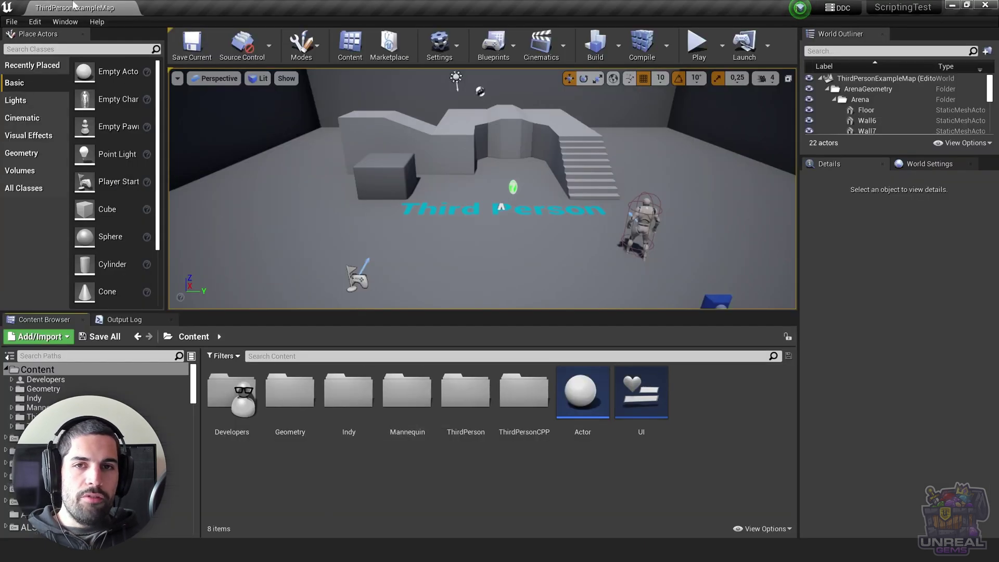
Open the Localization Dashboard in the Unreal Engine 4 ScriptingTest project and maximize it for comparison.
{"action": "left_click", "coordinate": [66, 22]}
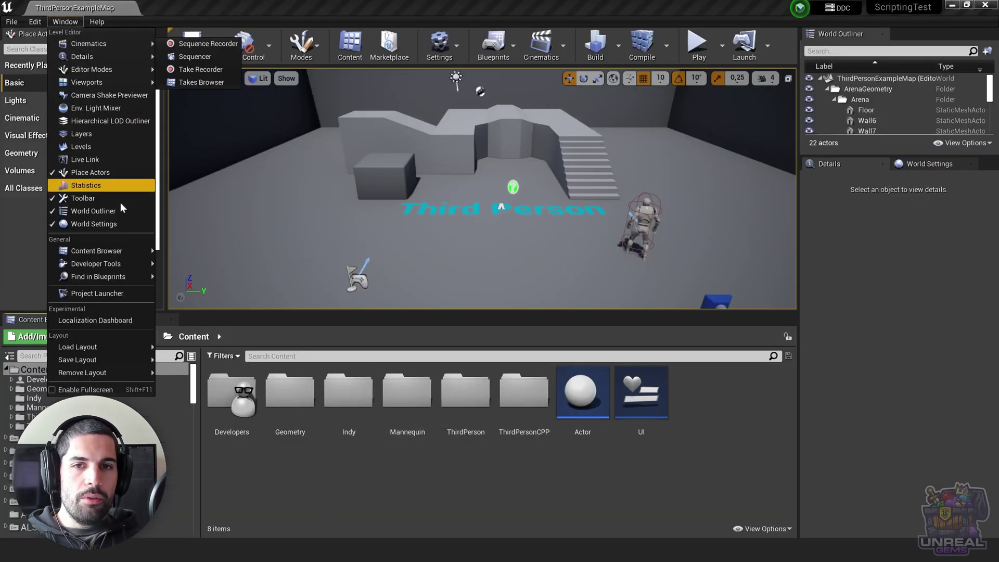
{"action": "left_click", "coordinate": [112, 320]}
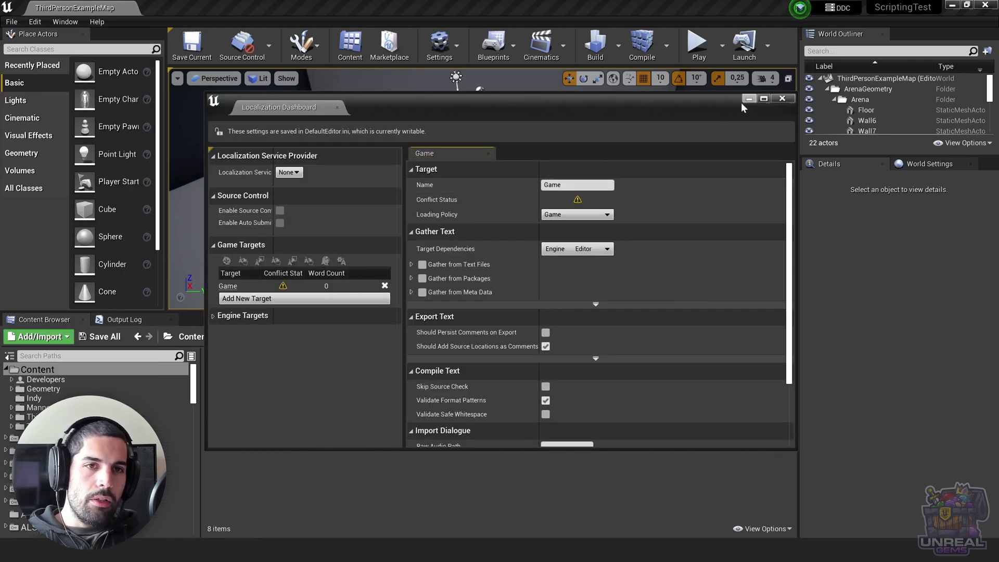
{"action": "left_click", "coordinate": [764, 99]}
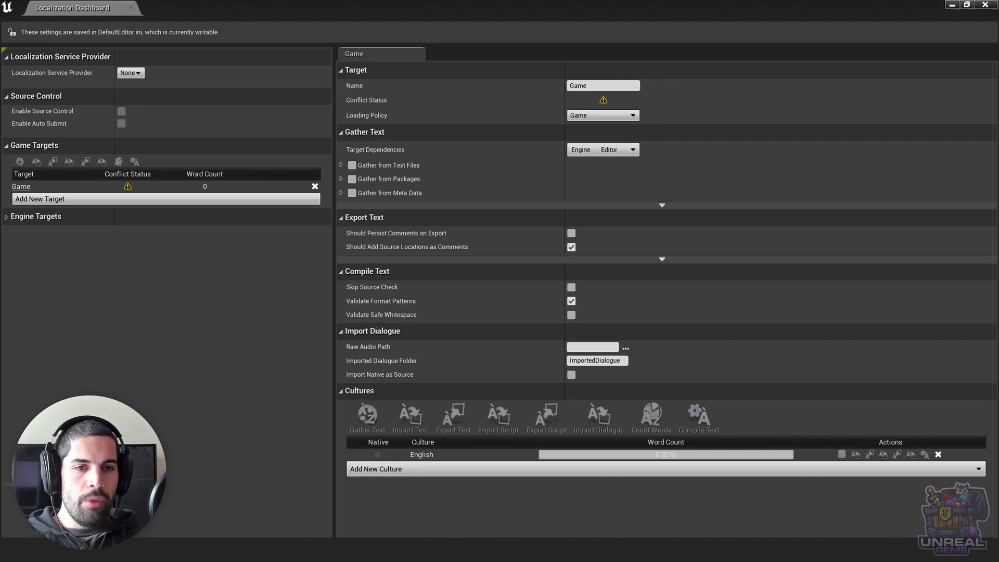
Return to the StackOBot2 Localization Dashboard and view its list of engine targets, collapsing it when done.
{"action": "mouse_move", "coordinate": [764, 549]}
{"action": "left_click", "coordinate": [763, 505]}
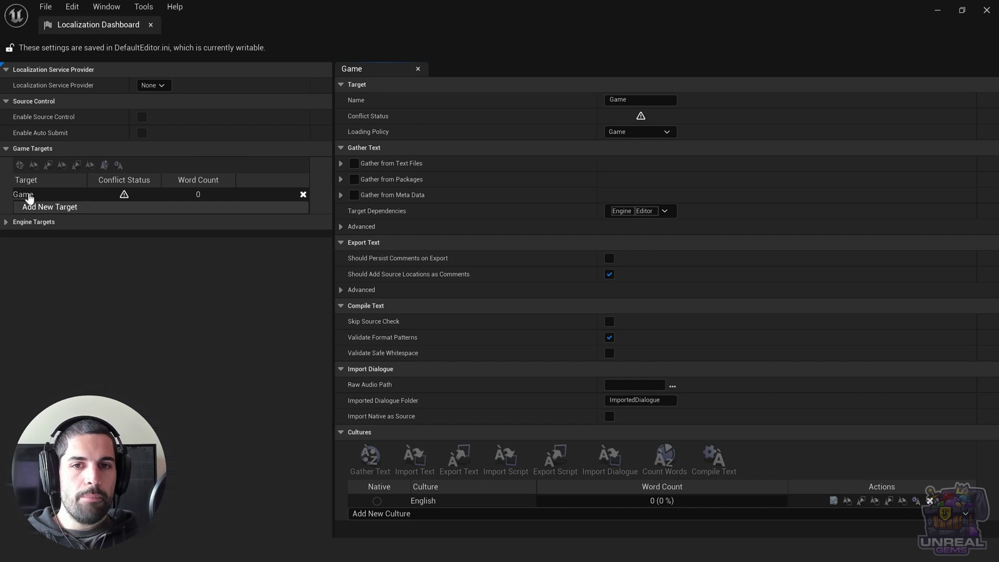
{"action": "left_click", "coordinate": [6, 222]}
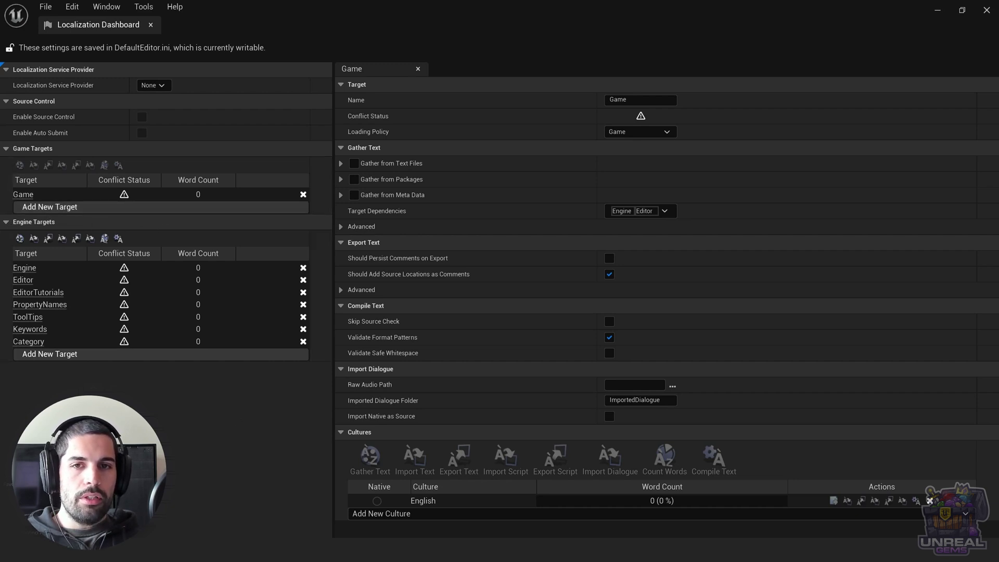
{"action": "left_click", "coordinate": [7, 223]}
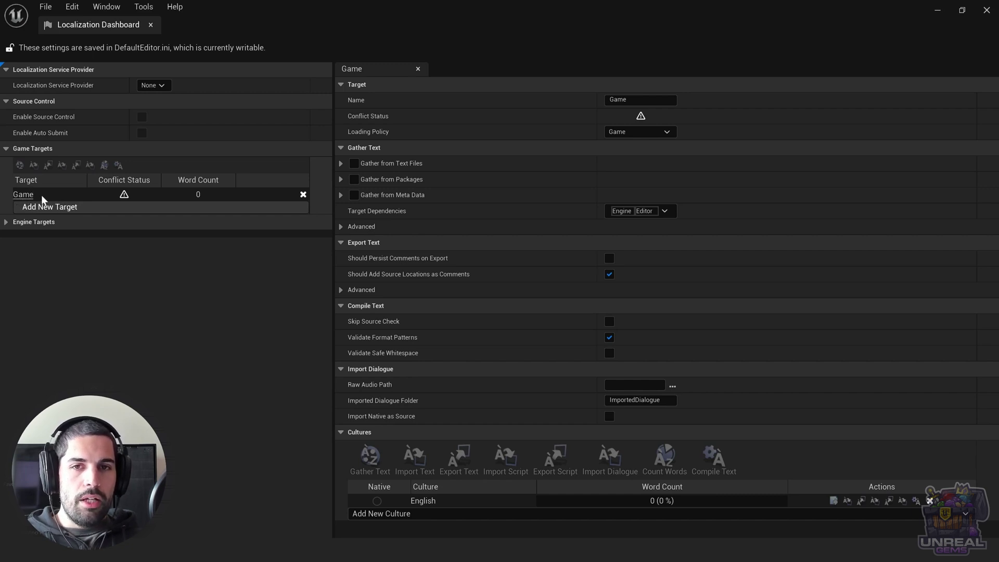
Add a new game localization target and rename it DLC.
{"action": "left_click", "coordinate": [50, 206]}
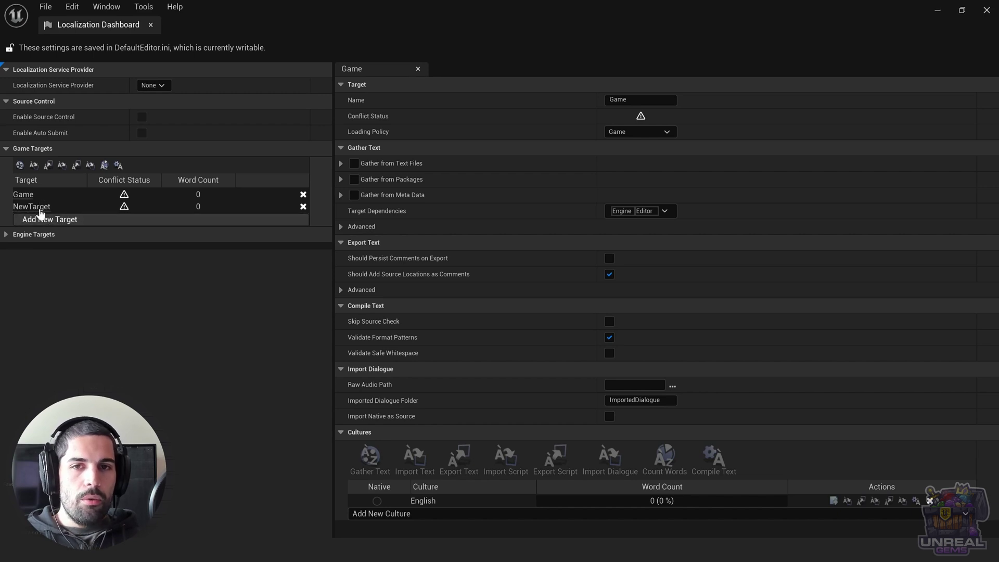
{"action": "left_click", "coordinate": [40, 209]}
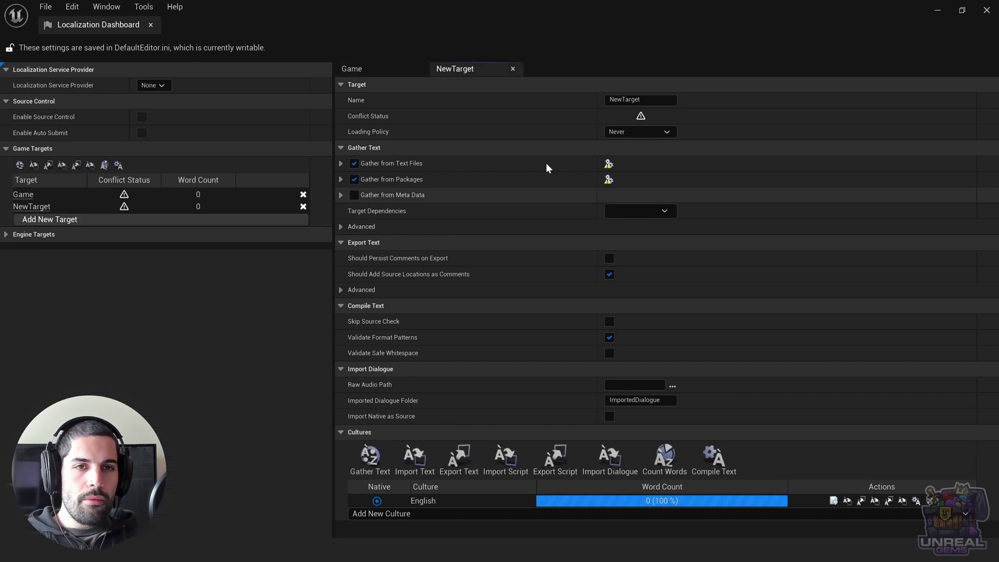
{"action": "left_click", "coordinate": [640, 99]}
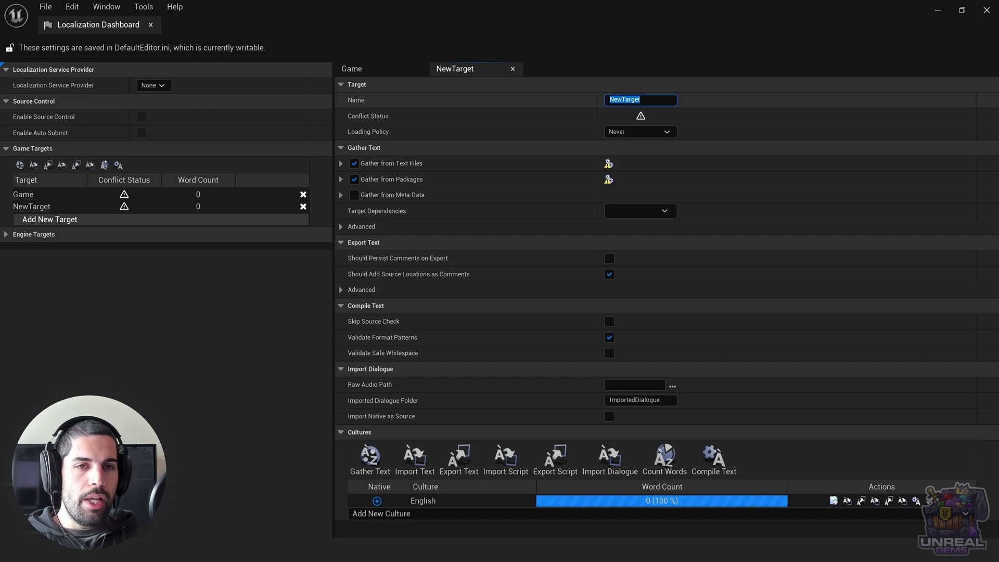
{"action": "type", "text": "DLC"}
{"action": "key", "text": "Return"}
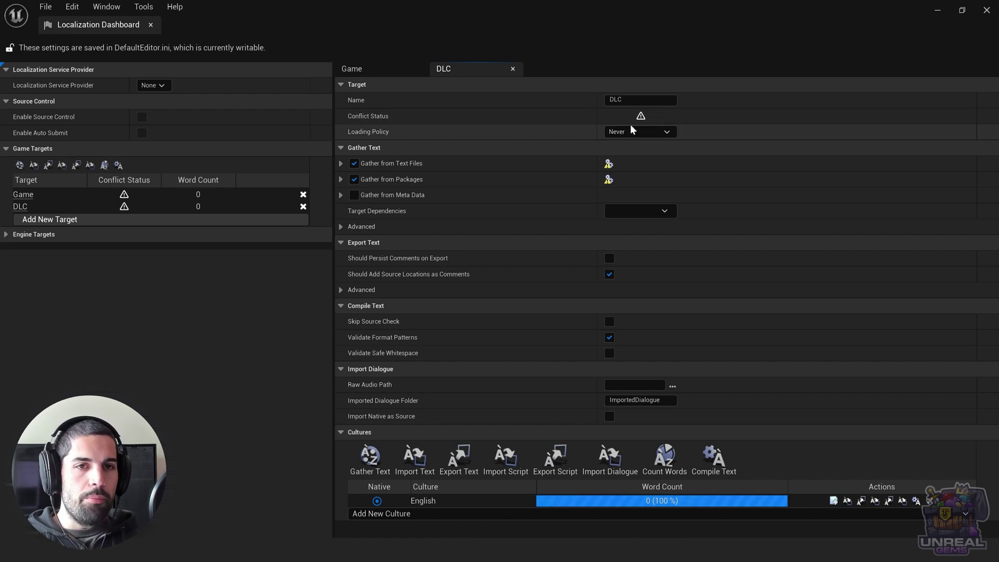
Set the DLC target's loading policy to Always.
{"action": "left_click", "coordinate": [618, 134]}
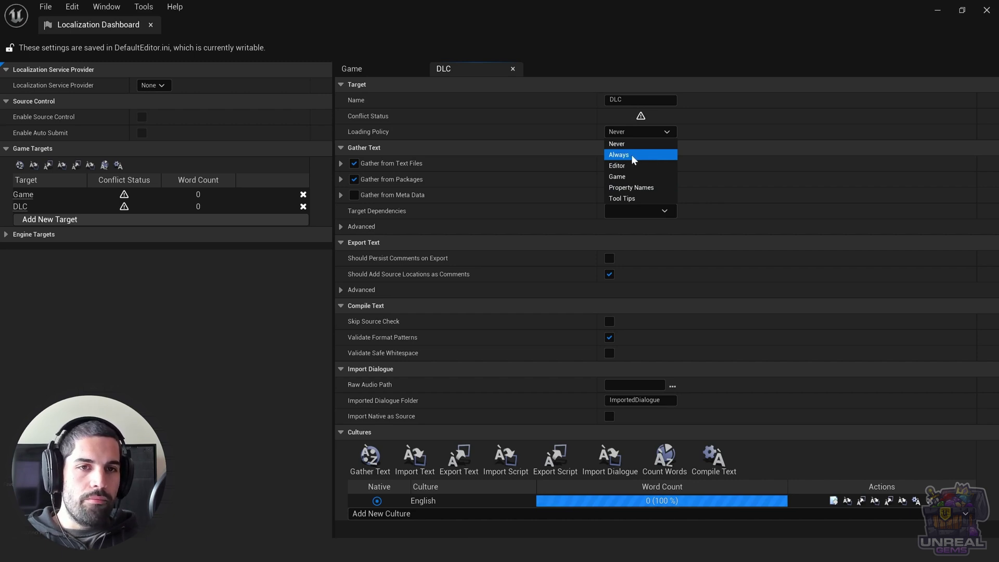
{"action": "key", "text": "Escape"}
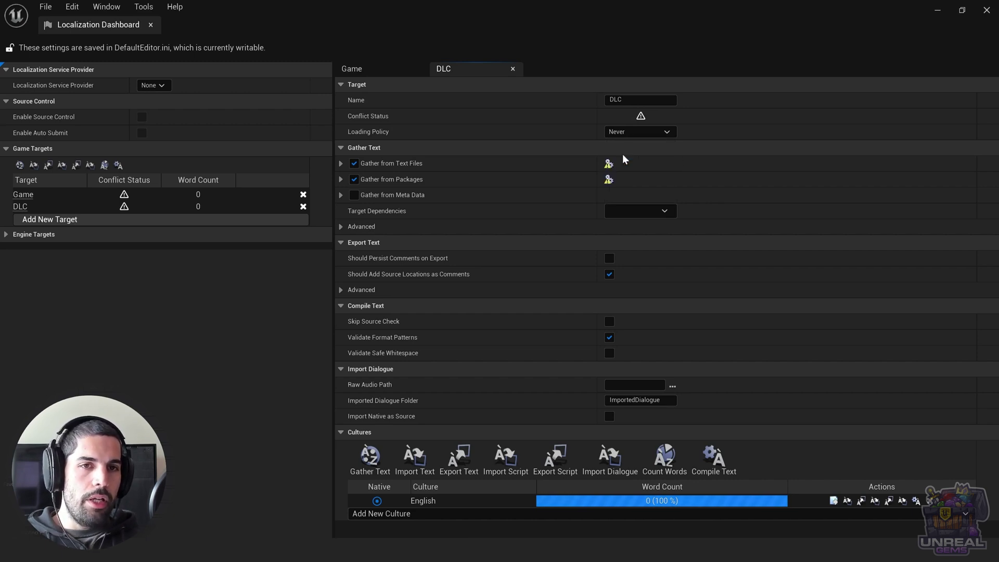
{"action": "left_click", "coordinate": [640, 132]}
{"action": "left_click", "coordinate": [619, 154]}
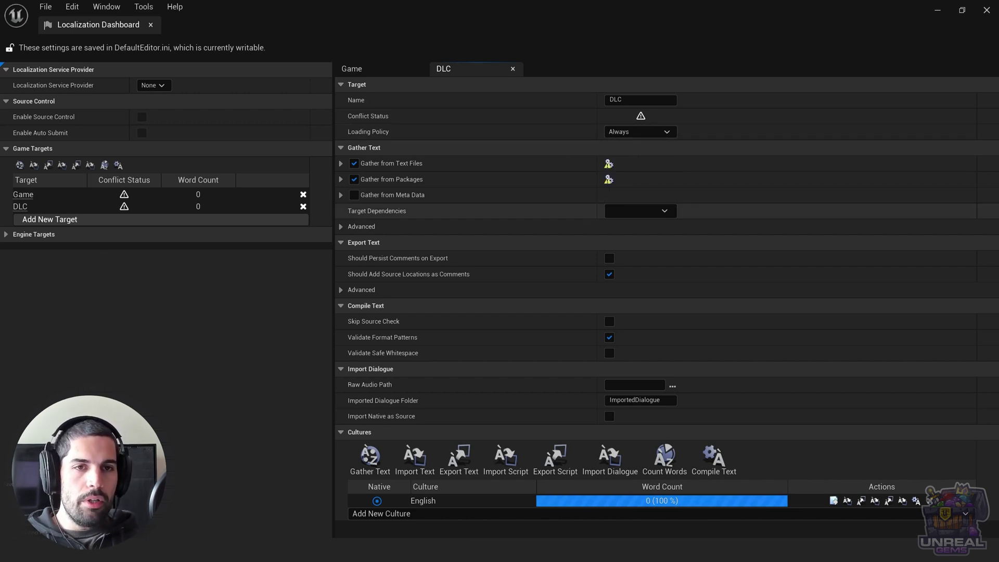
Compare the Game and DLC targets' settings and review the loading policy options available for DLC.
{"action": "left_click", "coordinate": [23, 195]}
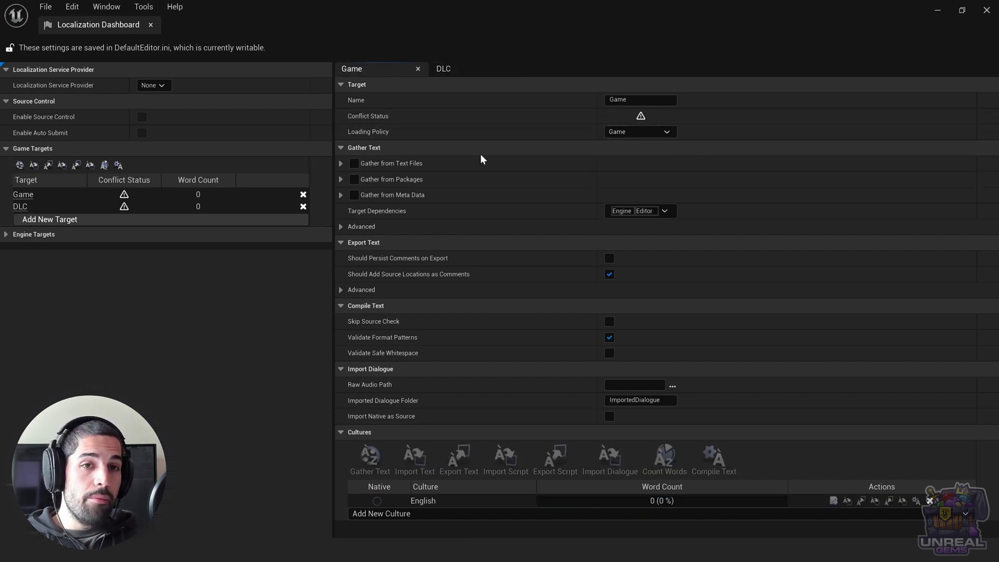
{"action": "left_click", "coordinate": [20, 206]}
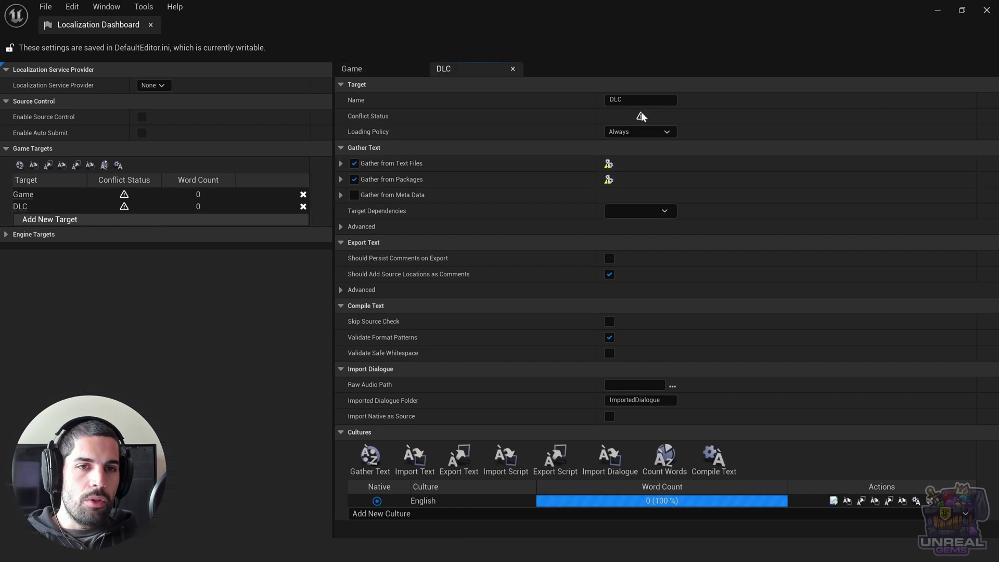
{"action": "left_click", "coordinate": [653, 133]}
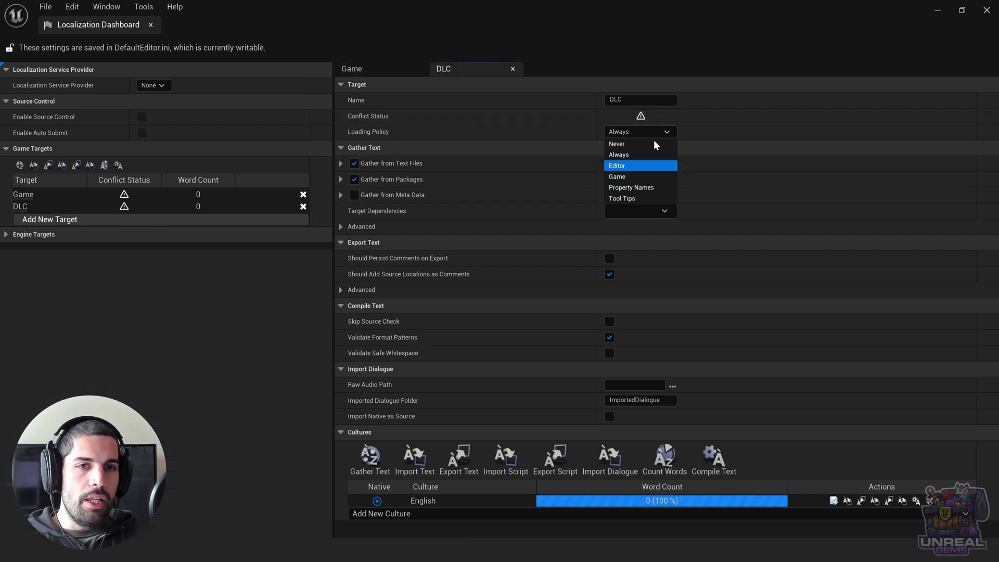
{"action": "left_click", "coordinate": [626, 128]}
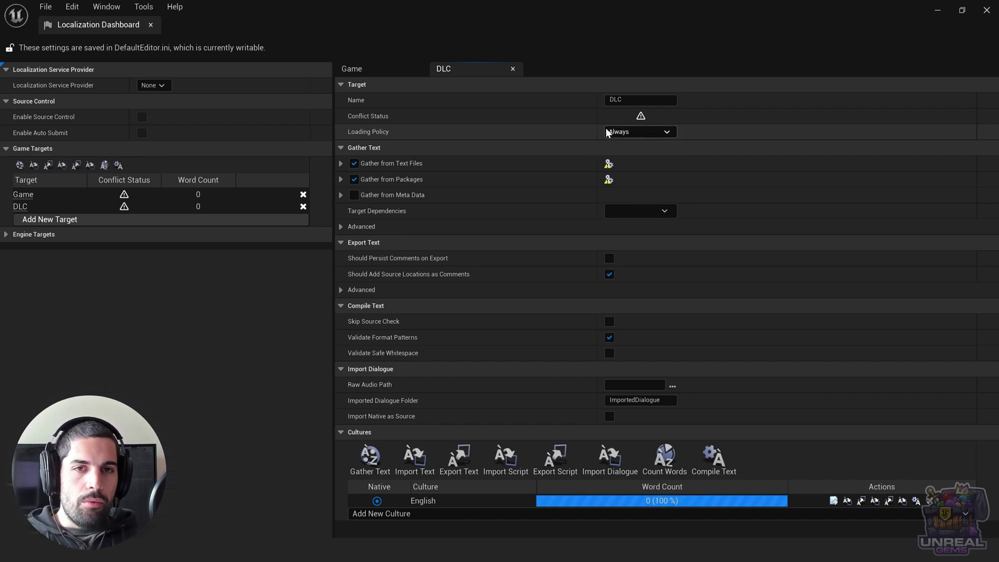
Go back to the Game target's settings and delete the DLC target.
{"action": "left_click", "coordinate": [19, 194]}
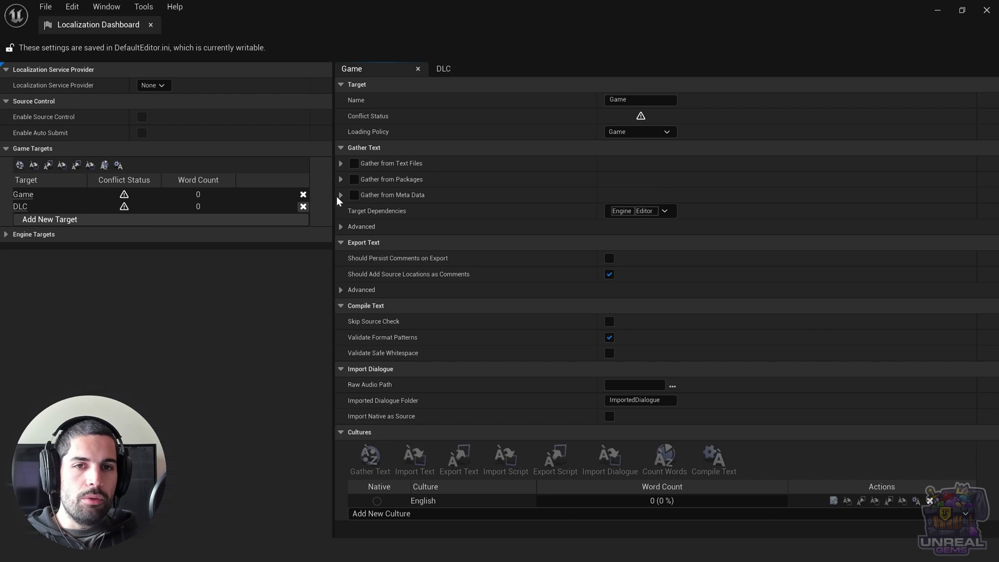
{"action": "left_click", "coordinate": [304, 207]}
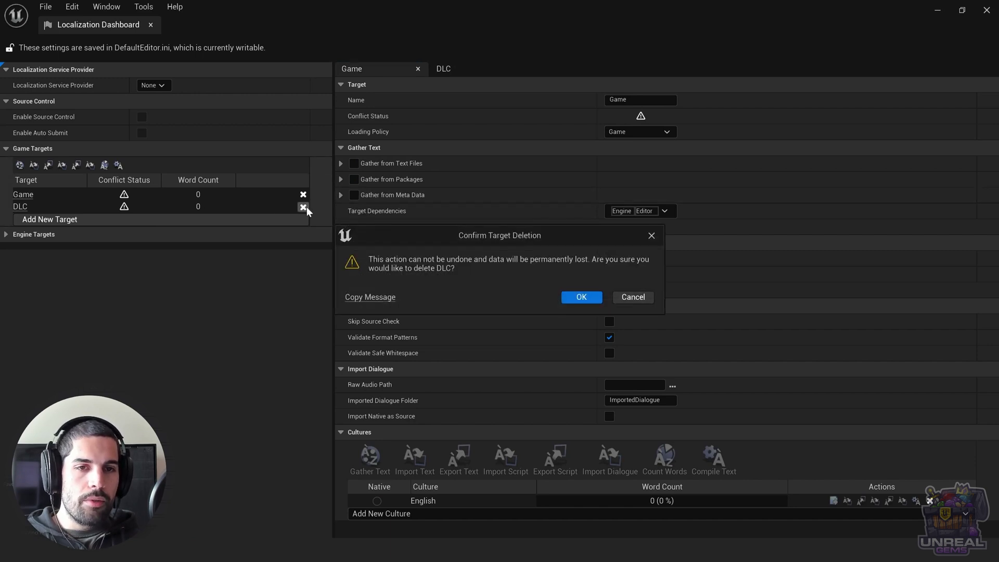
{"action": "left_click", "coordinate": [578, 298]}
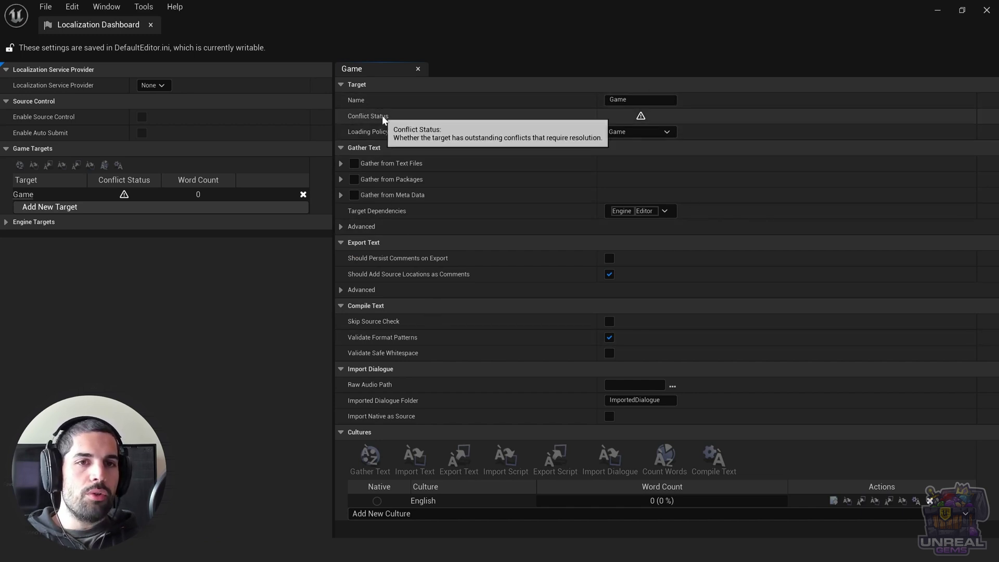
Enable Gather from Packages for the Game target and check which file extensions it covers.
{"action": "mouse_move", "coordinate": [644, 118]}
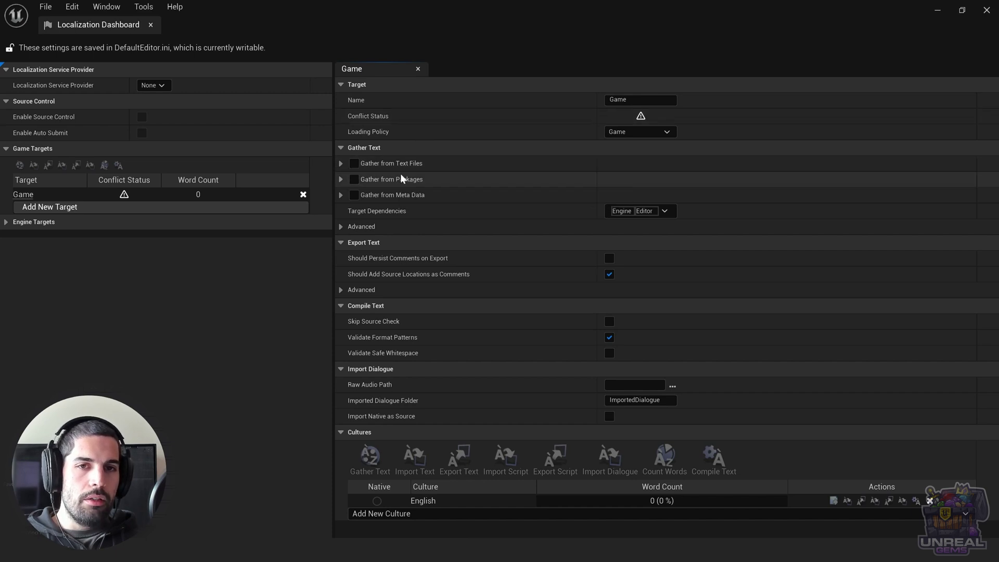
{"action": "left_click", "coordinate": [354, 180]}
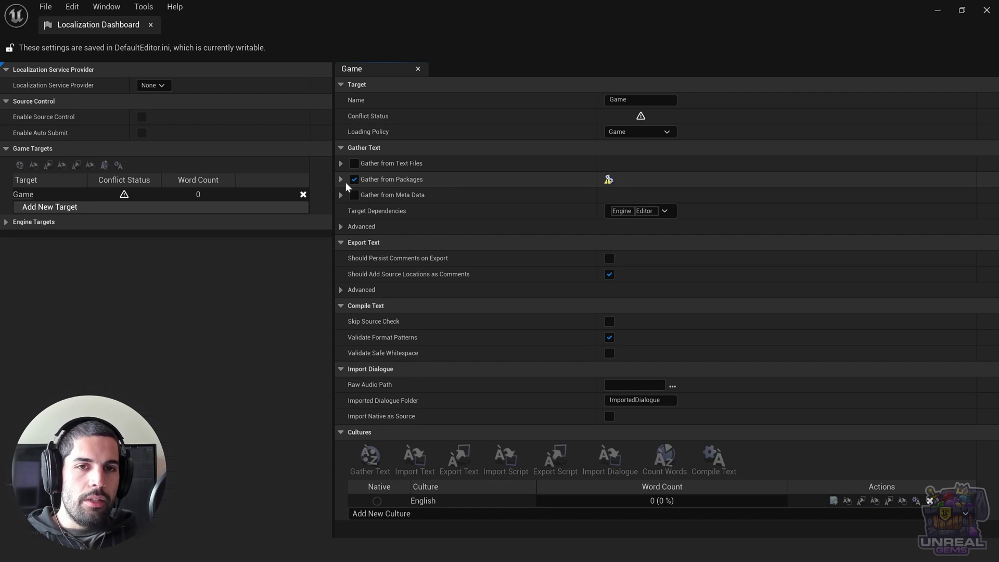
{"action": "left_click", "coordinate": [342, 179]}
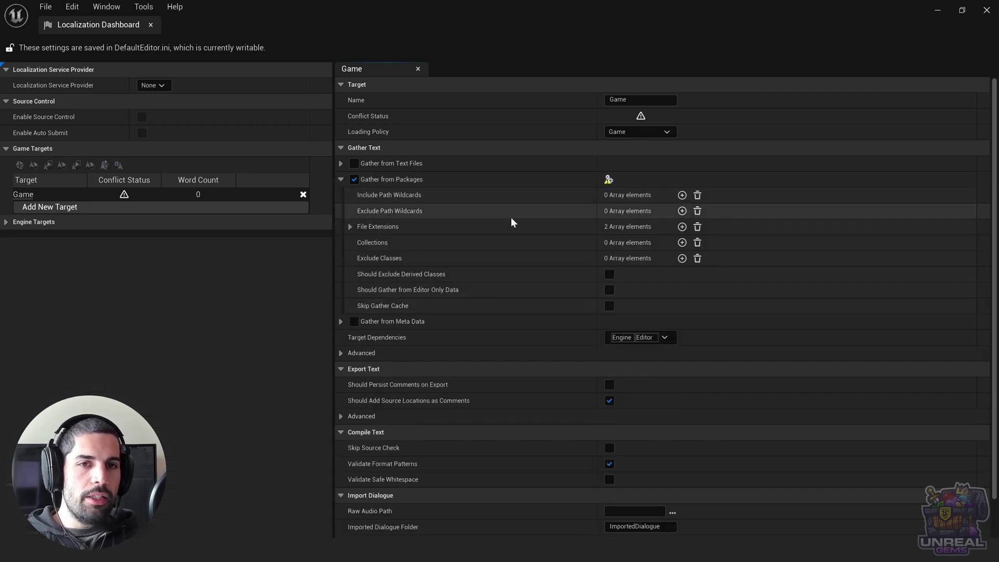
{"action": "left_click", "coordinate": [348, 227]}
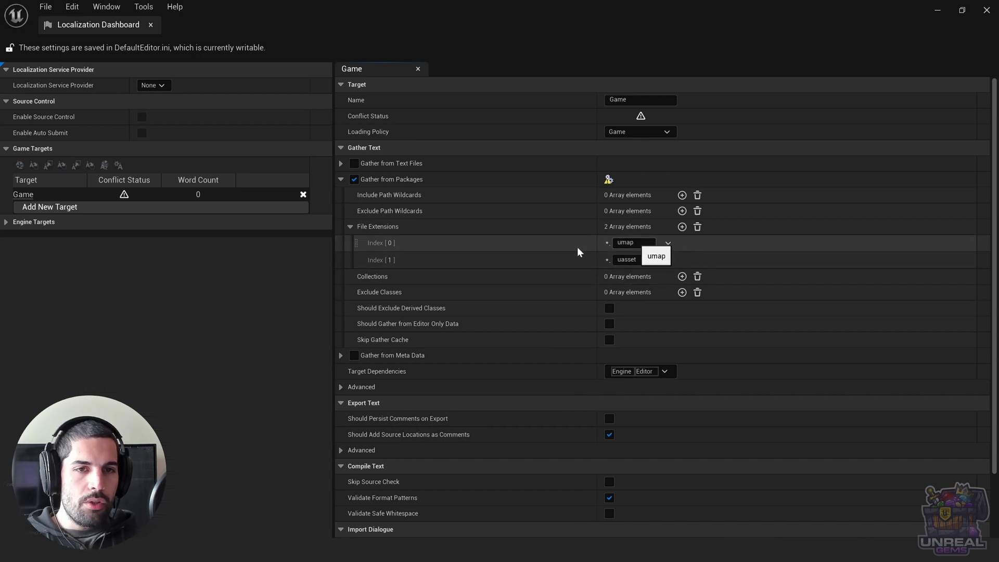
{"action": "left_click", "coordinate": [350, 226]}
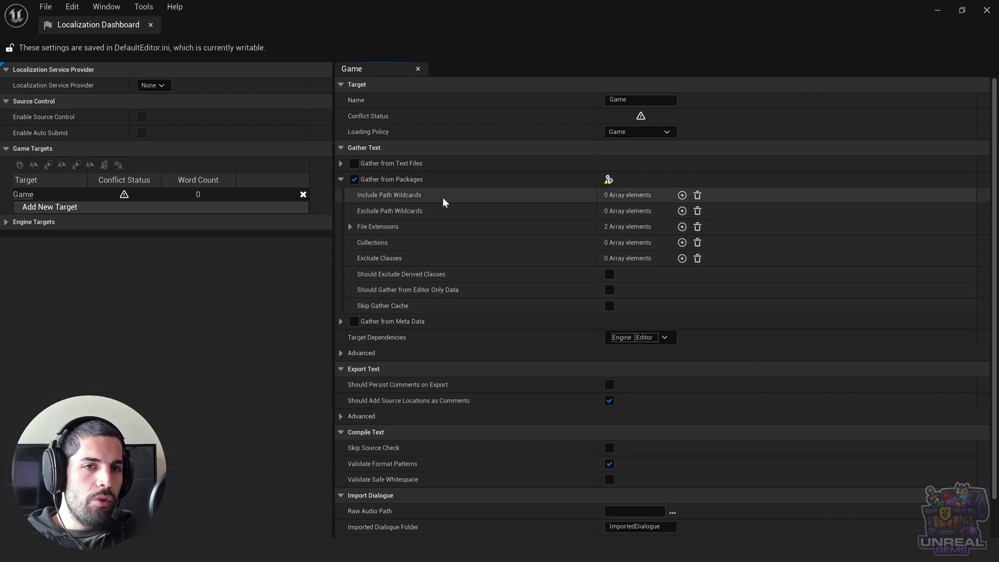
Add an include path wildcard for package gathering that points to the project's Content/StackOBot/UI folder.
{"action": "left_click", "coordinate": [682, 195]}
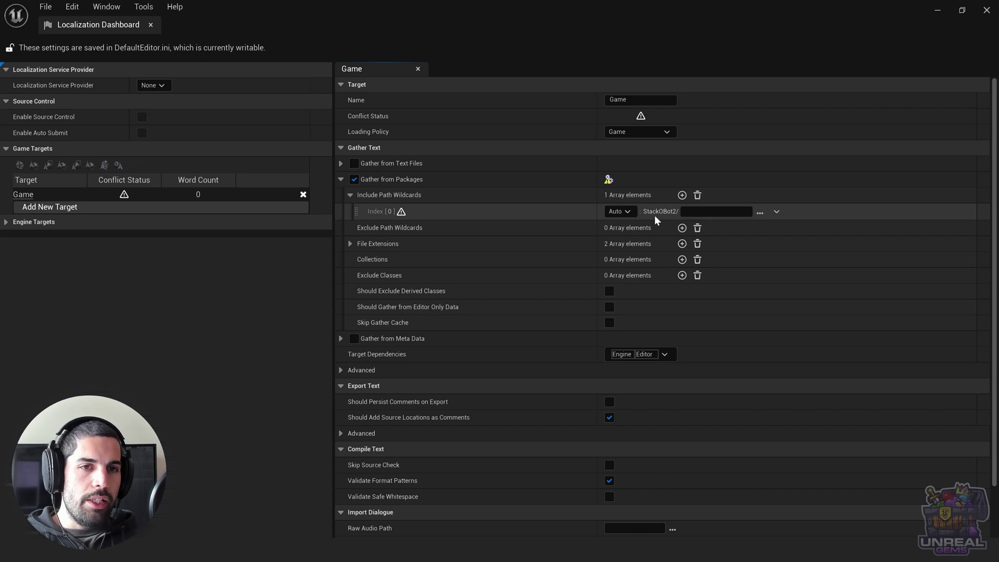
{"action": "left_click", "coordinate": [761, 213]}
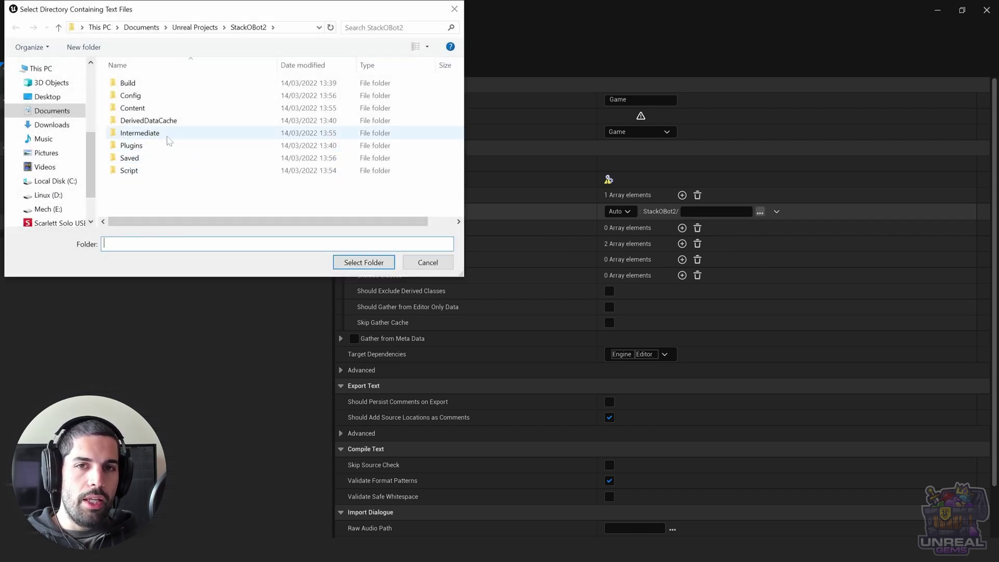
{"action": "double_click", "coordinate": [153, 110]}
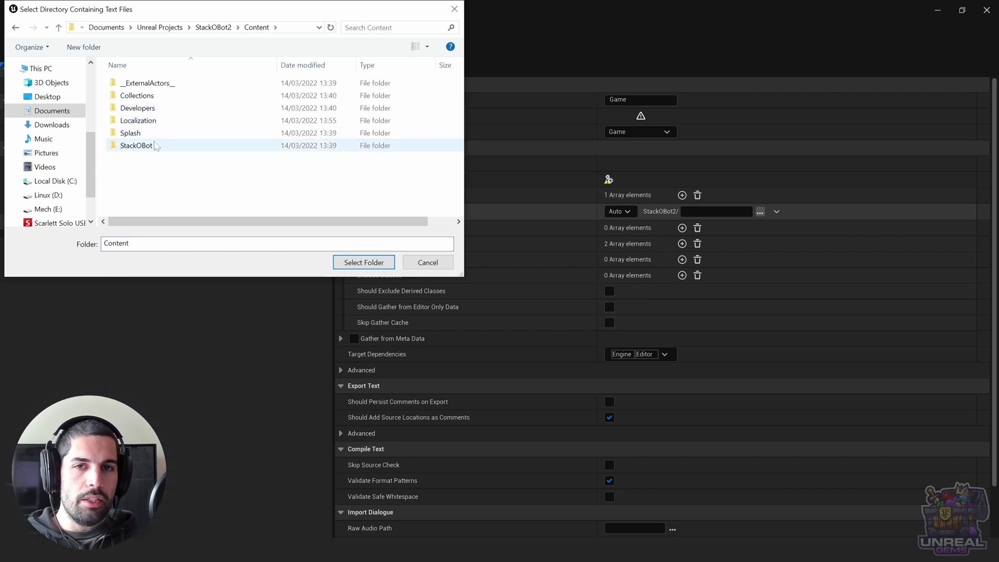
{"action": "double_click", "coordinate": [136, 145]}
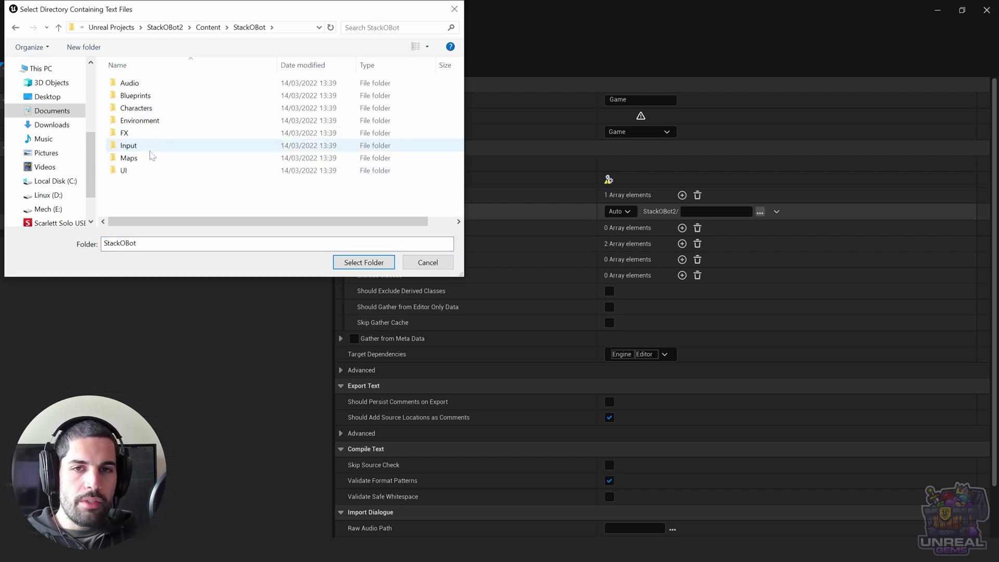
{"action": "double_click", "coordinate": [148, 169]}
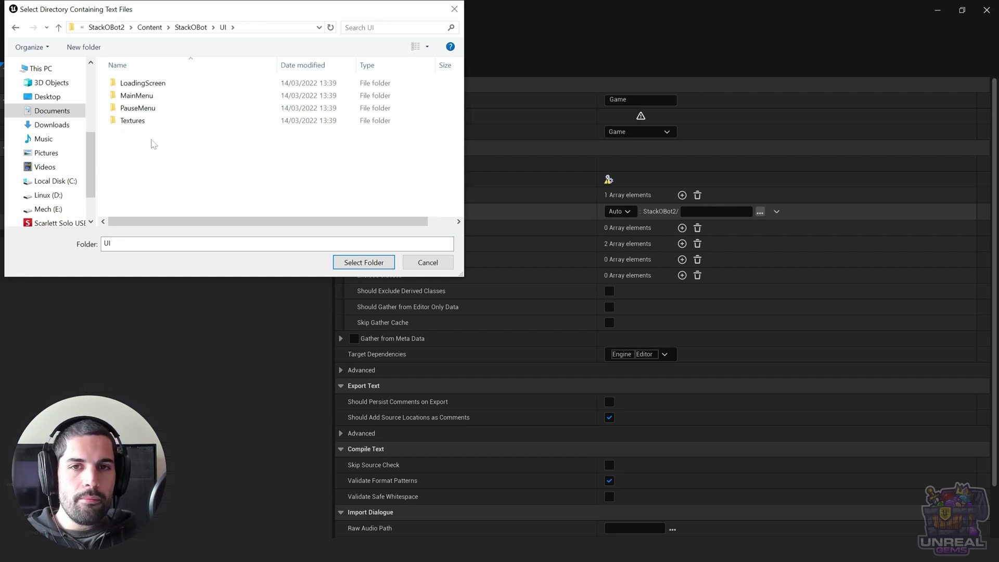
{"action": "left_click", "coordinate": [377, 267]}
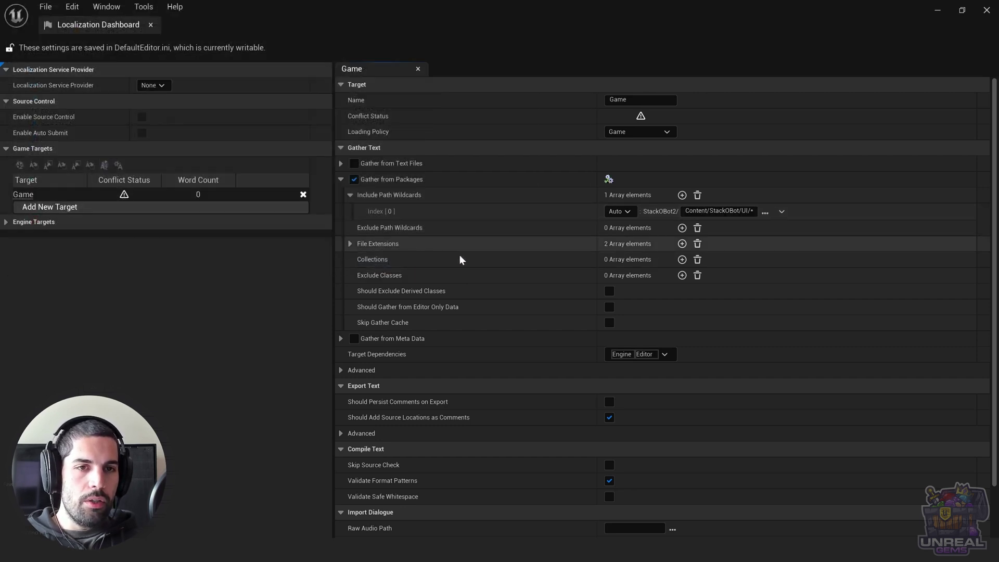
Add a second include path wildcard for package gathering that points to the project's Content/StackOBot/Blueprints/UI folder.
{"action": "left_click", "coordinate": [683, 195]}
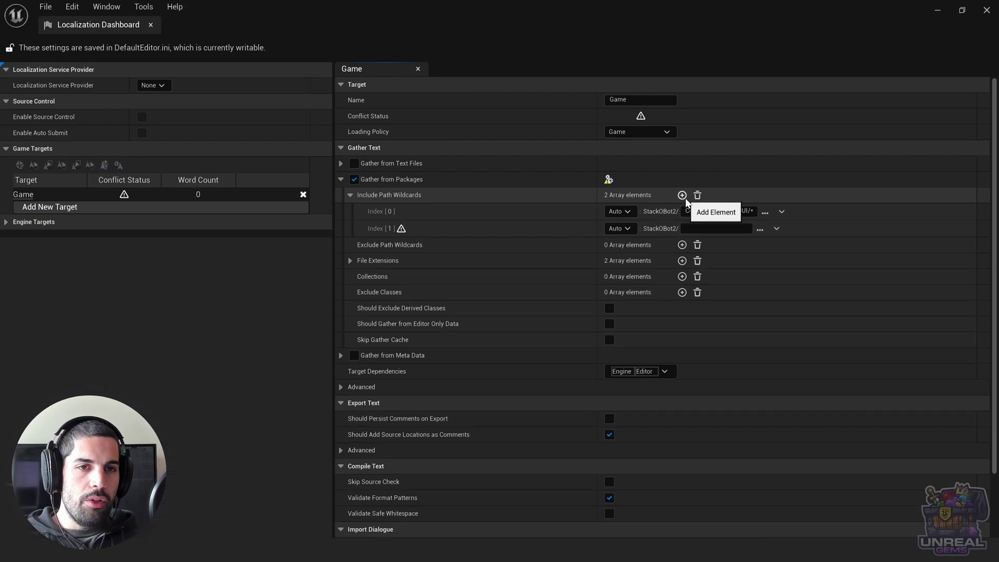
{"action": "left_click", "coordinate": [761, 229]}
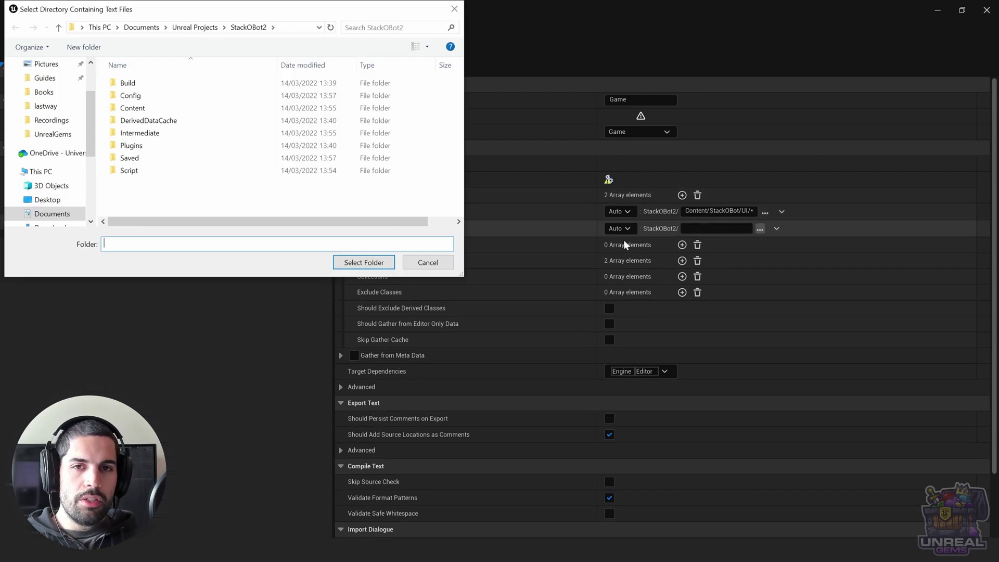
{"action": "double_click", "coordinate": [139, 109]}
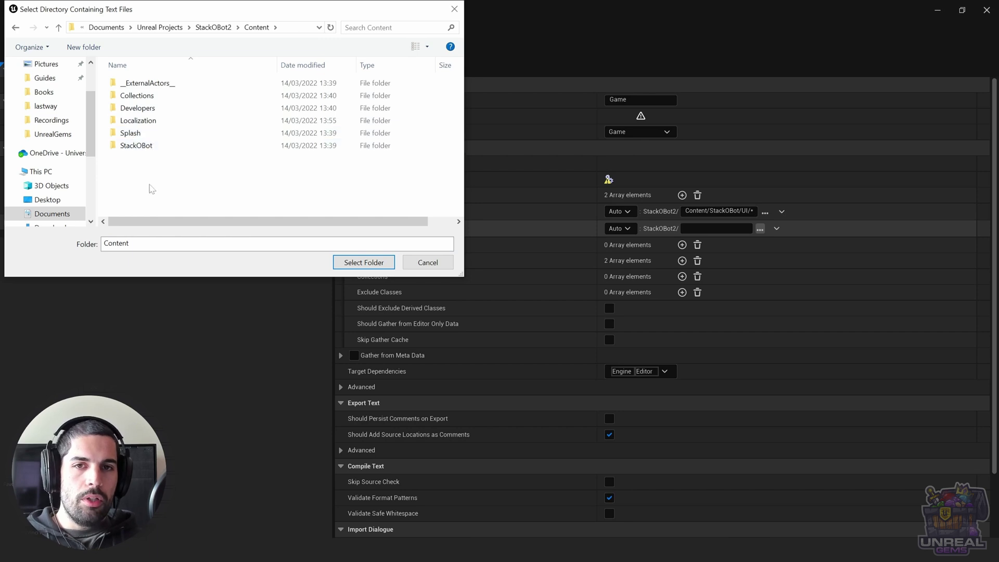
{"action": "double_click", "coordinate": [140, 147]}
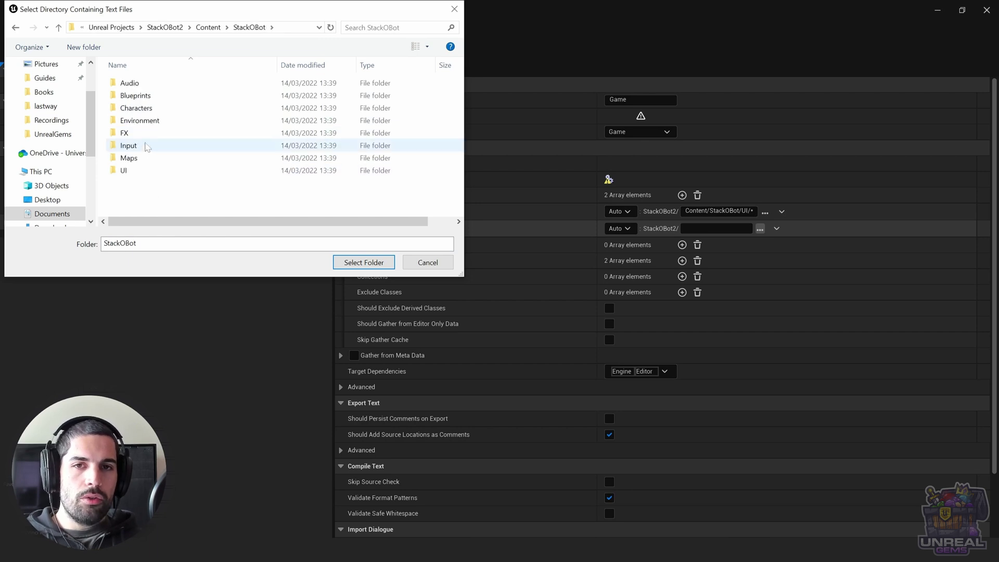
{"action": "double_click", "coordinate": [144, 97]}
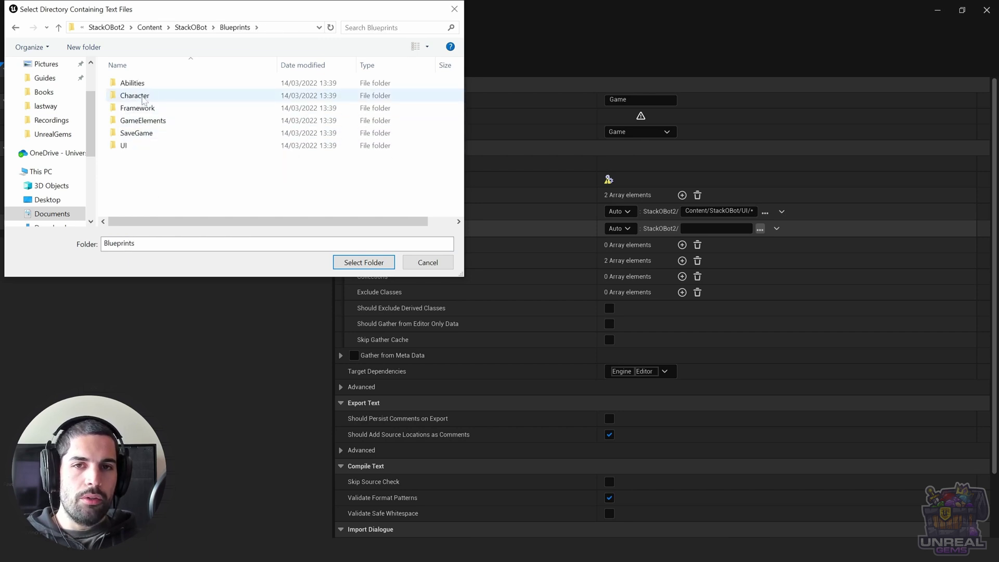
{"action": "double_click", "coordinate": [146, 145]}
{"action": "left_click", "coordinate": [365, 262]}
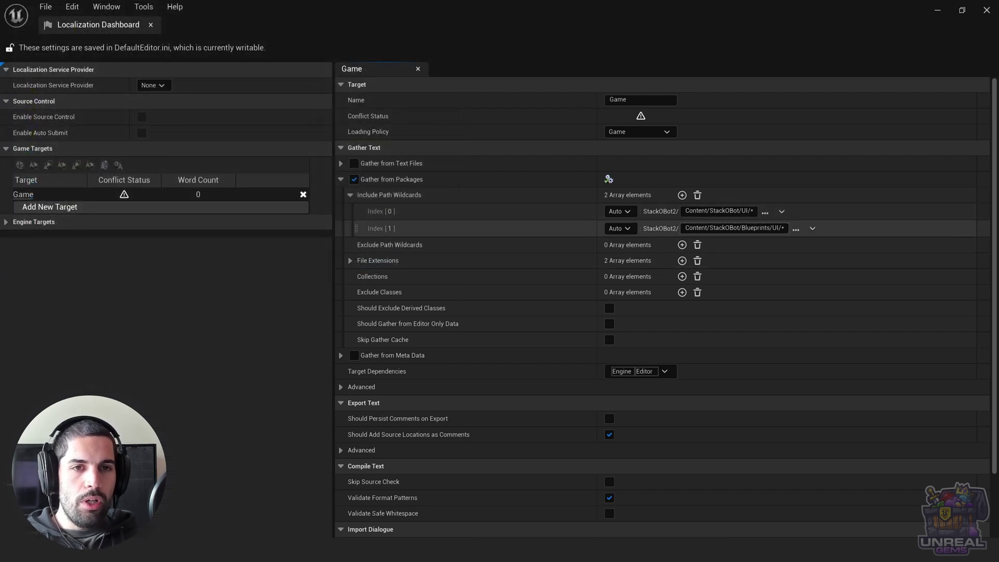
Add Spanish (Spain) as a new culture for the Game target.
{"action": "left_click", "coordinate": [341, 179]}
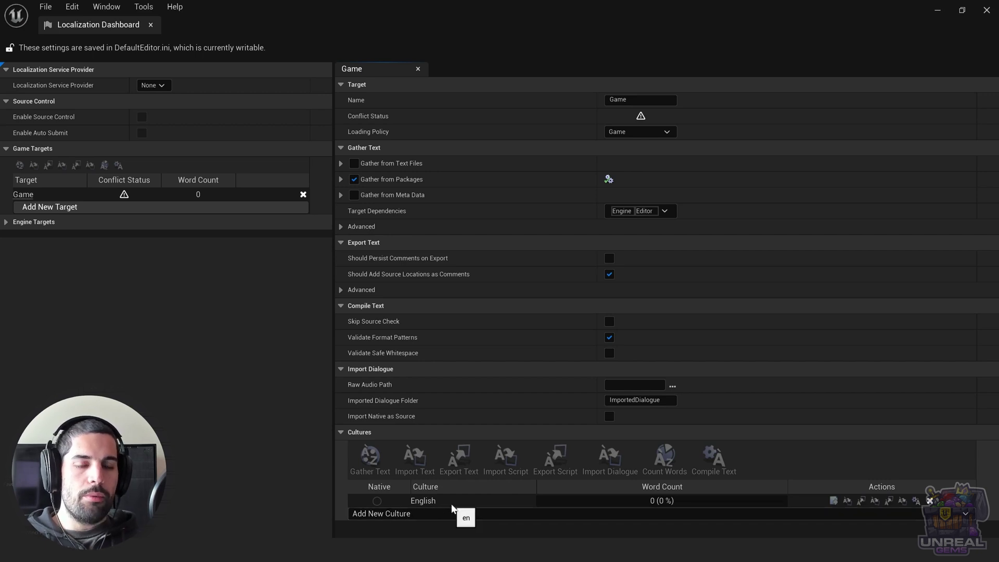
{"action": "left_click", "coordinate": [382, 514]}
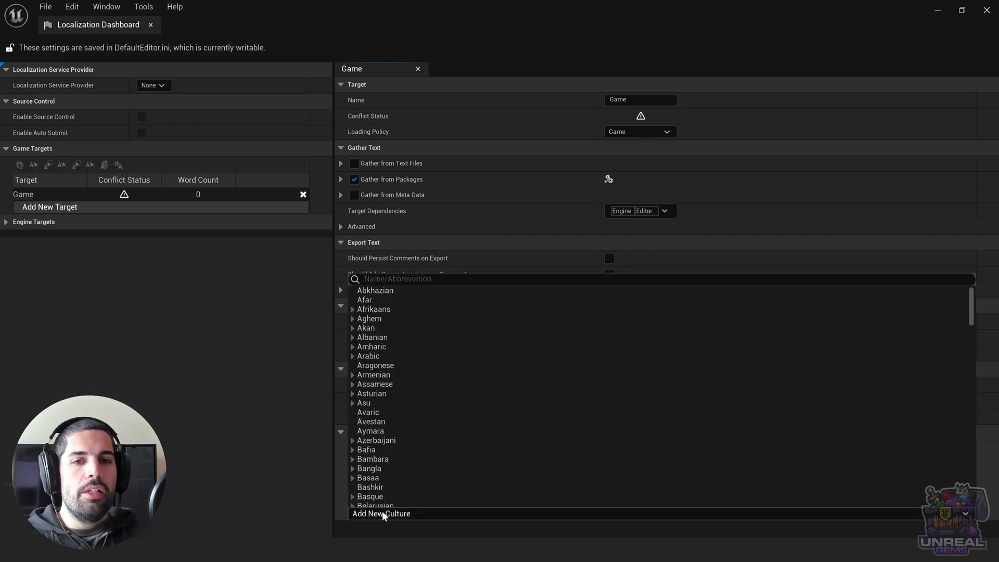
{"action": "scroll", "coordinate": [420, 400], "scroll_direction": "down", "scroll_amount": 5}
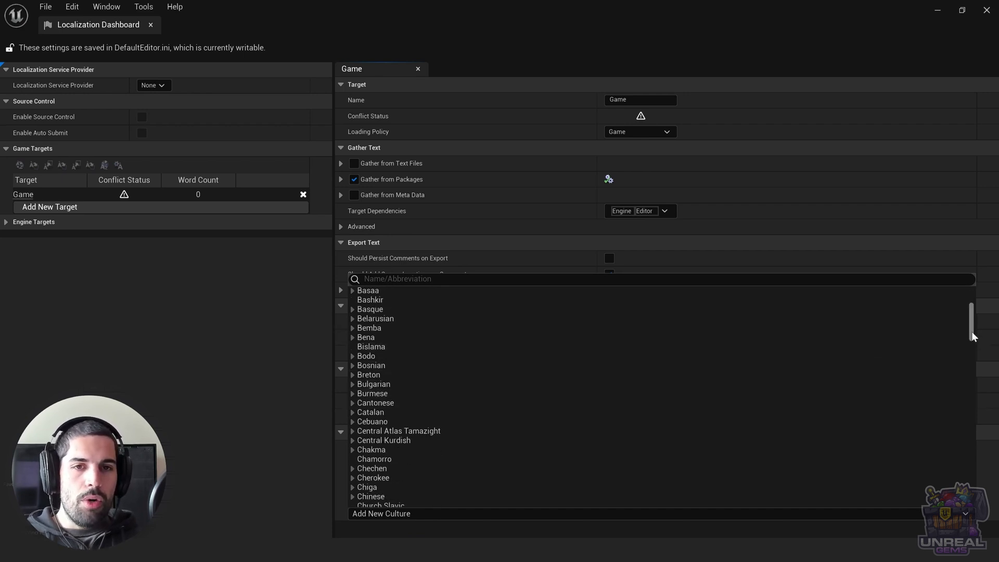
{"action": "left_click_drag", "start_coordinate": [972, 332], "coordinate": [967, 460]}
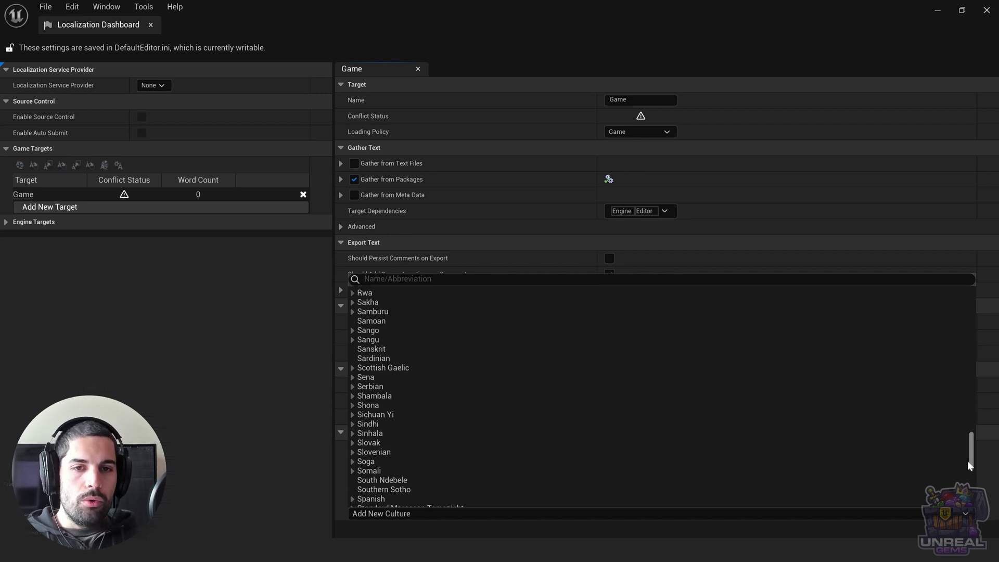
{"action": "left_click", "coordinate": [353, 499]}
{"action": "scroll", "coordinate": [408, 454], "scroll_direction": "down", "scroll_amount": 3}
{"action": "scroll", "coordinate": [415, 458], "scroll_direction": "down", "scroll_amount": 5}
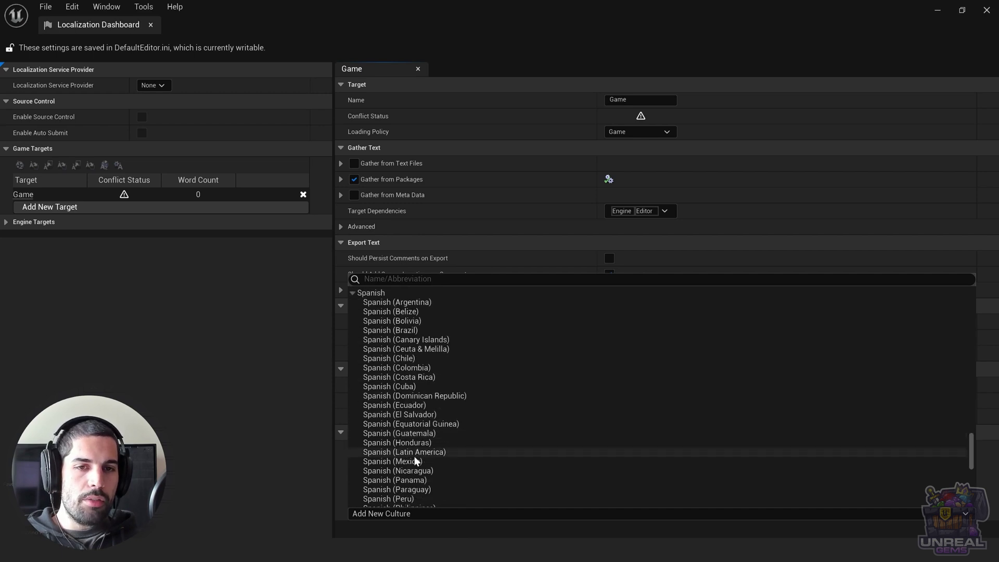
{"action": "scroll", "coordinate": [415, 460], "scroll_direction": "down", "scroll_amount": 3}
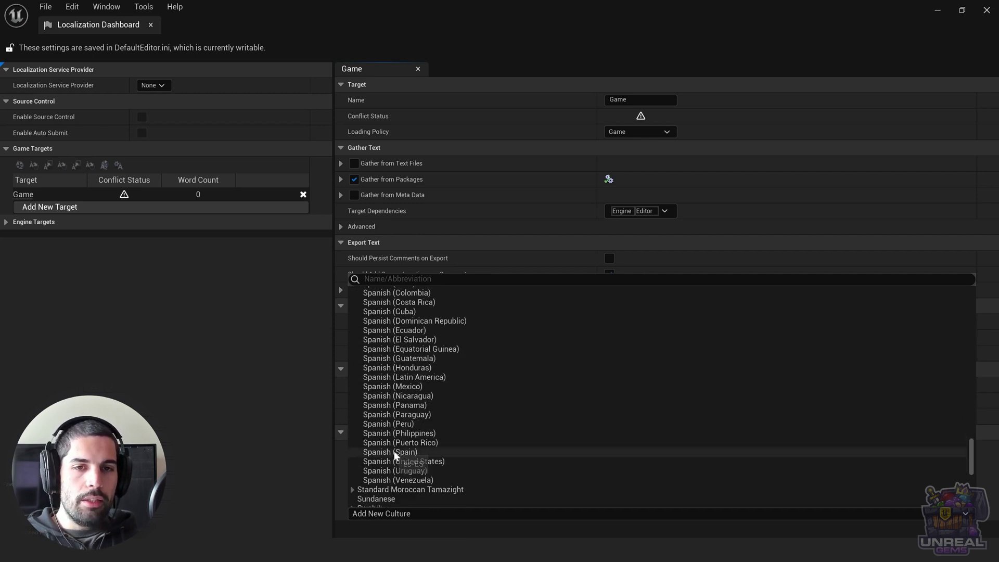
{"action": "left_click", "coordinate": [395, 451]}
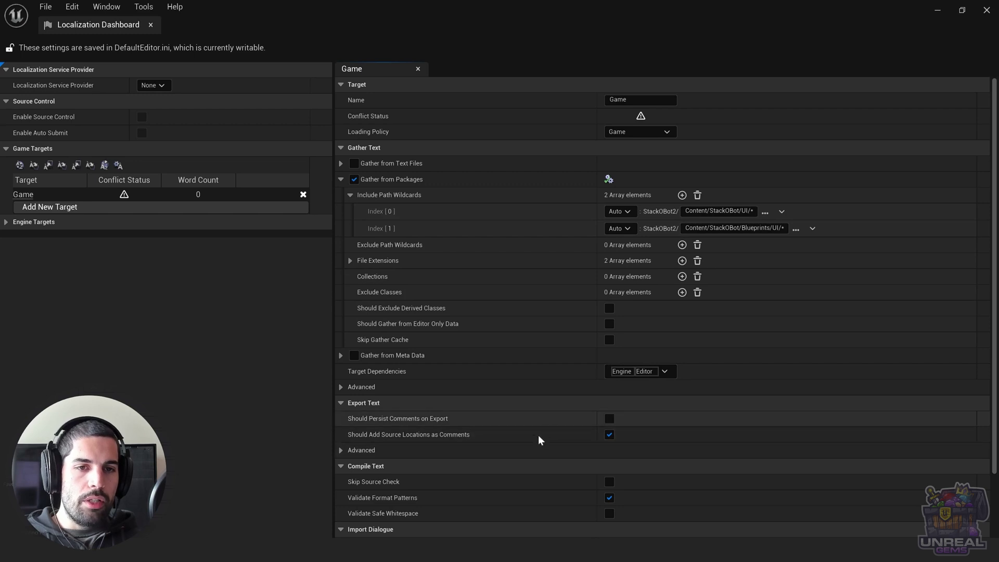
Make English the native culture of the Game target and accept the permanent change.
{"action": "scroll", "coordinate": [538, 435], "scroll_direction": "down", "scroll_amount": 5}
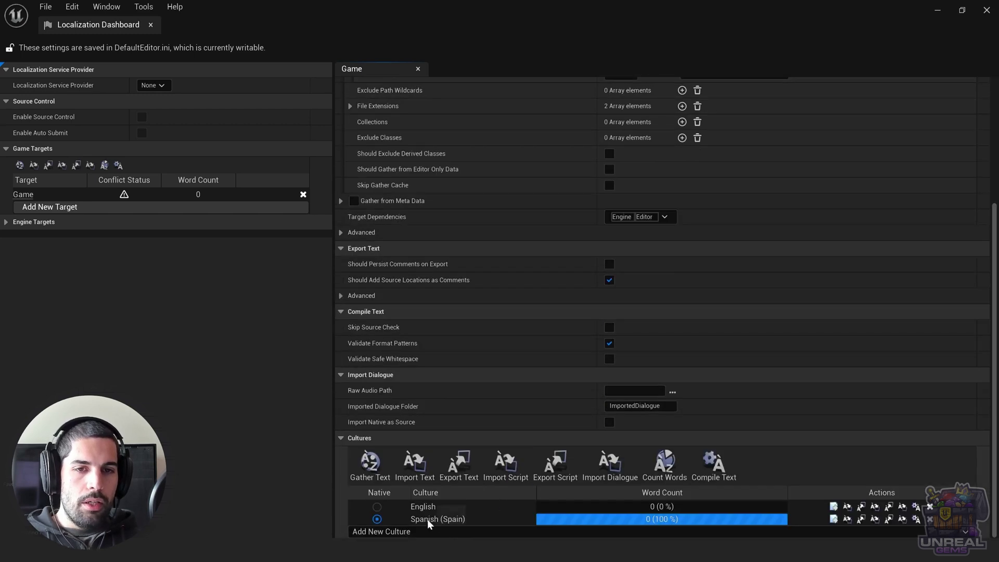
{"action": "left_click", "coordinate": [377, 507]}
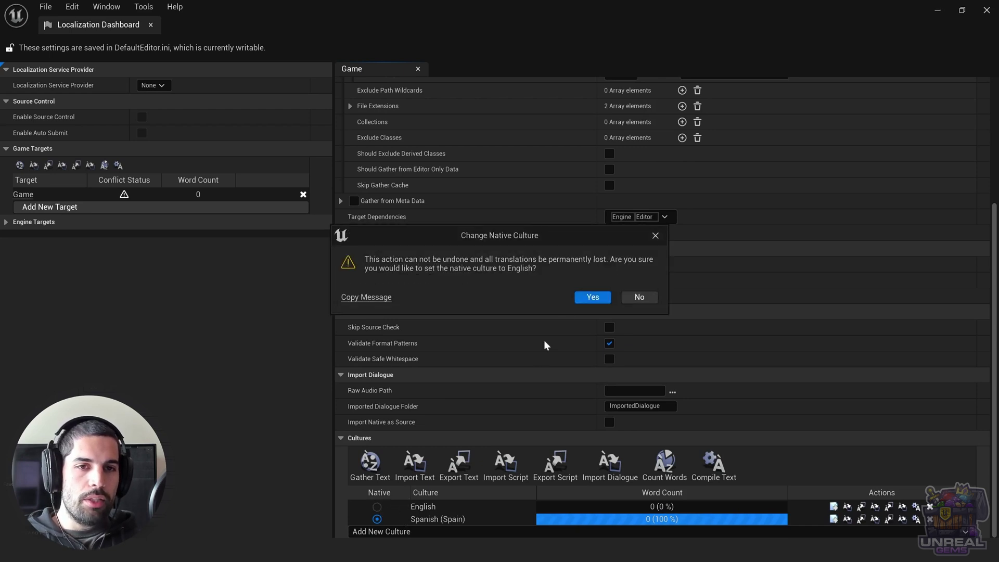
{"action": "left_click", "coordinate": [592, 299]}
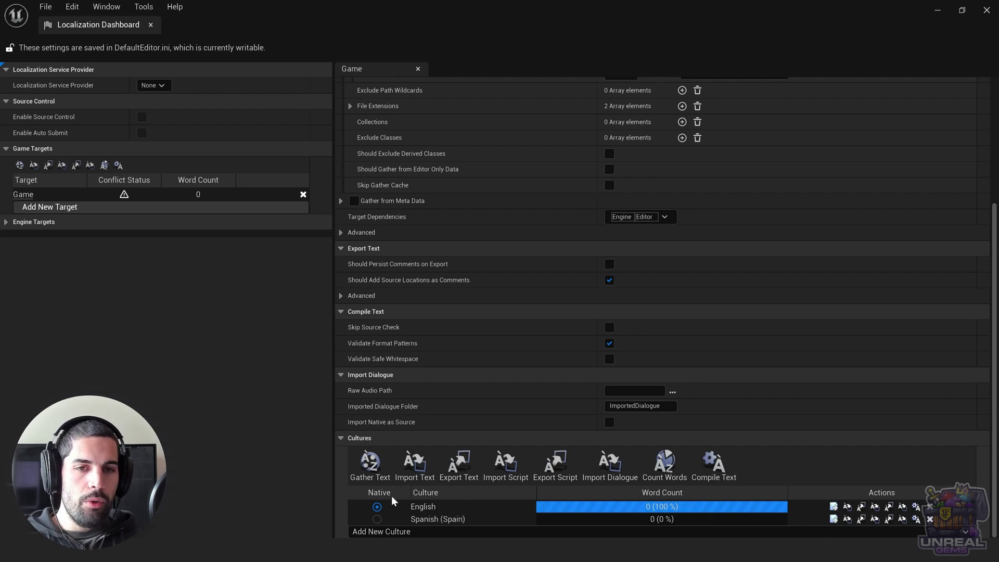
Run Gather Text for the Game target's cultures and dismiss the task report.
{"action": "scroll", "coordinate": [386, 411], "scroll_direction": "up", "scroll_amount": 3}
{"action": "scroll", "coordinate": [395, 385], "scroll_direction": "up", "scroll_amount": 2}
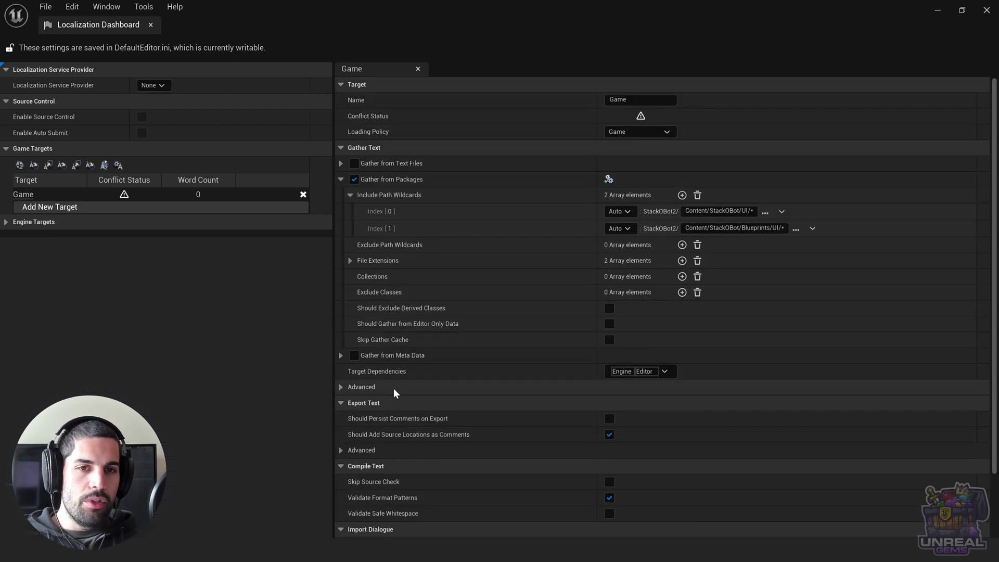
{"action": "scroll", "coordinate": [394, 388], "scroll_direction": "down", "scroll_amount": 5}
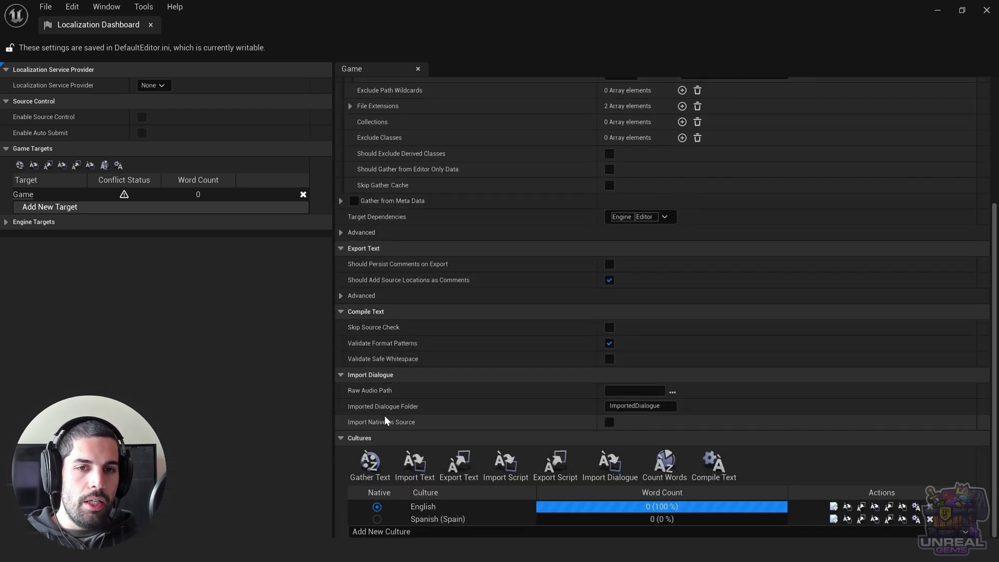
{"action": "left_click", "coordinate": [369, 462]}
{"action": "left_click", "coordinate": [531, 404]}
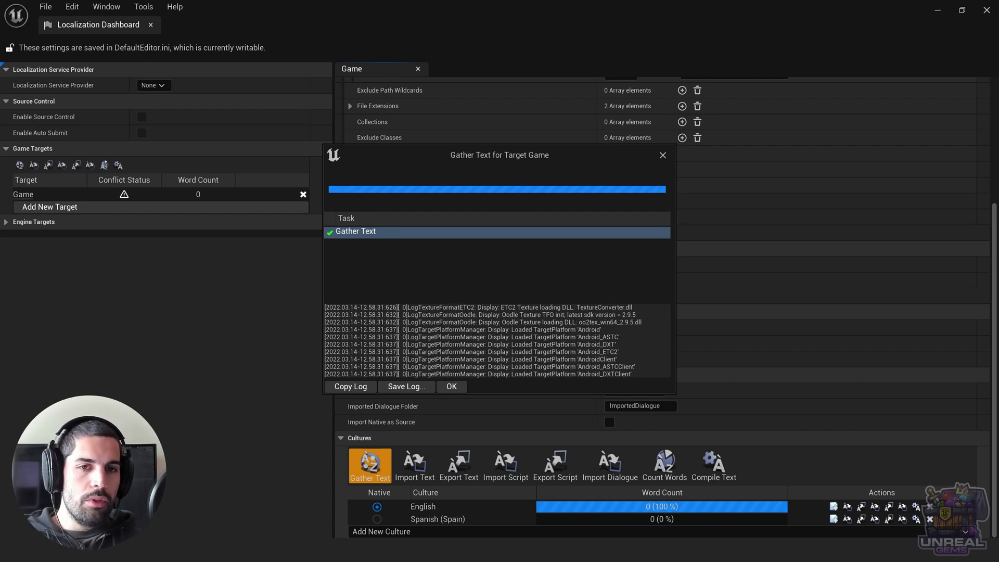
{"action": "left_click", "coordinate": [461, 385]}
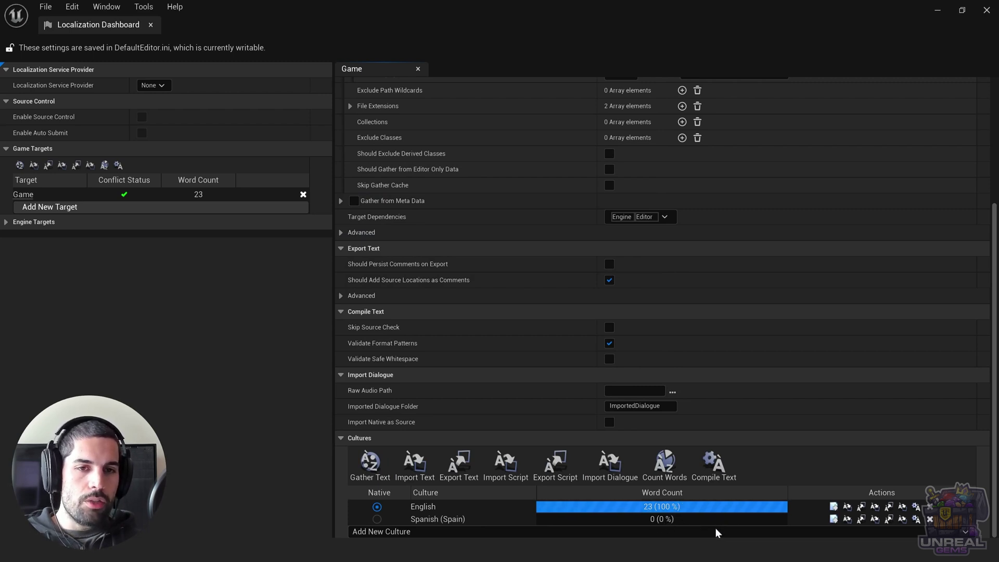
Open the Spanish (Spain) culture's translations for editing and look through the untranslated source strings.
{"action": "left_click", "coordinate": [833, 520]}
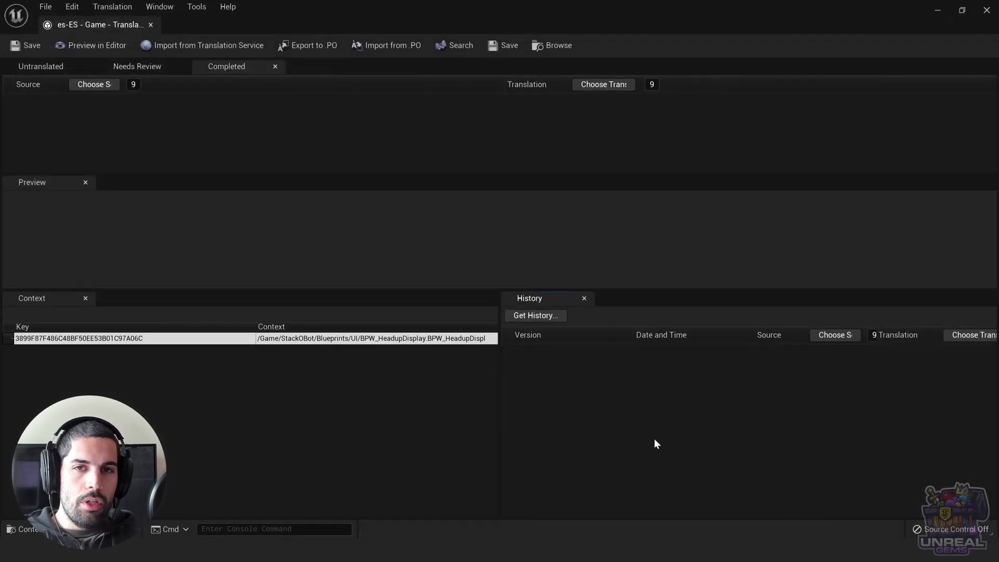
{"action": "left_click", "coordinate": [78, 66]}
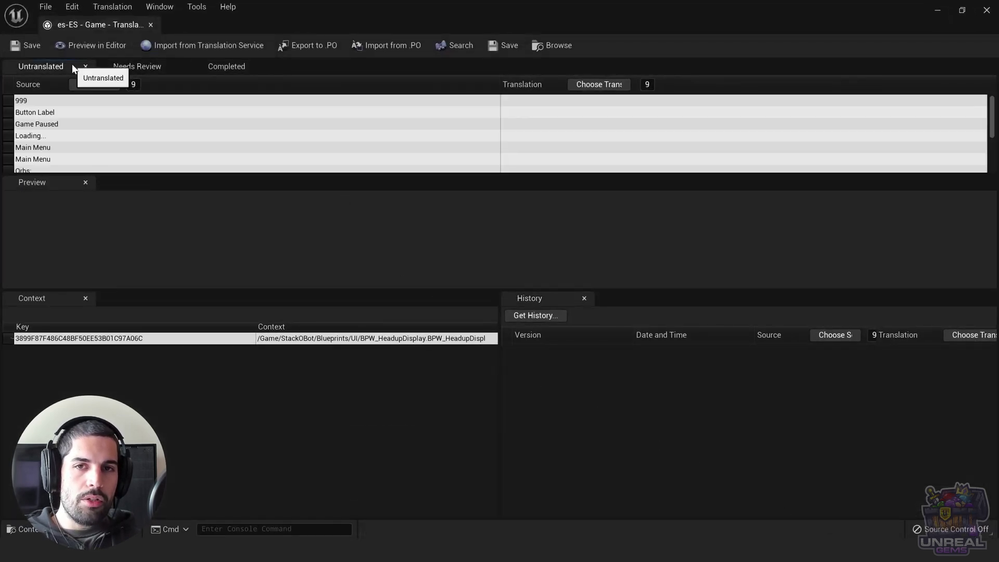
{"action": "scroll", "coordinate": [116, 131], "scroll_direction": "down", "scroll_amount": 2}
{"action": "scroll", "coordinate": [118, 134], "scroll_direction": "up", "scroll_amount": 2}
{"action": "scroll", "coordinate": [104, 114], "scroll_direction": "down", "scroll_amount": 2}
{"action": "scroll", "coordinate": [103, 114], "scroll_direction": "up", "scroll_amount": 2}
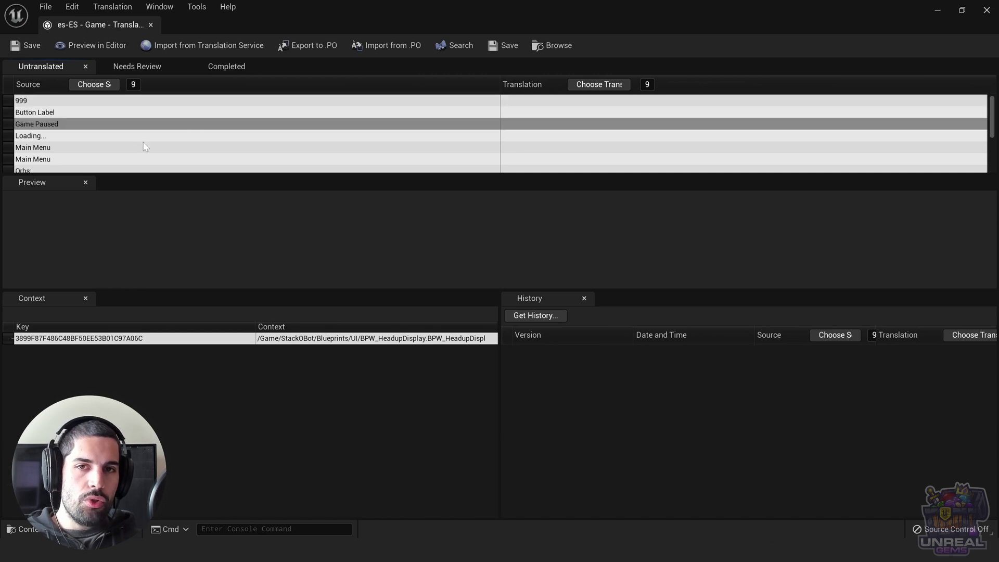
{"action": "scroll", "coordinate": [135, 146], "scroll_direction": "down", "scroll_amount": 1}
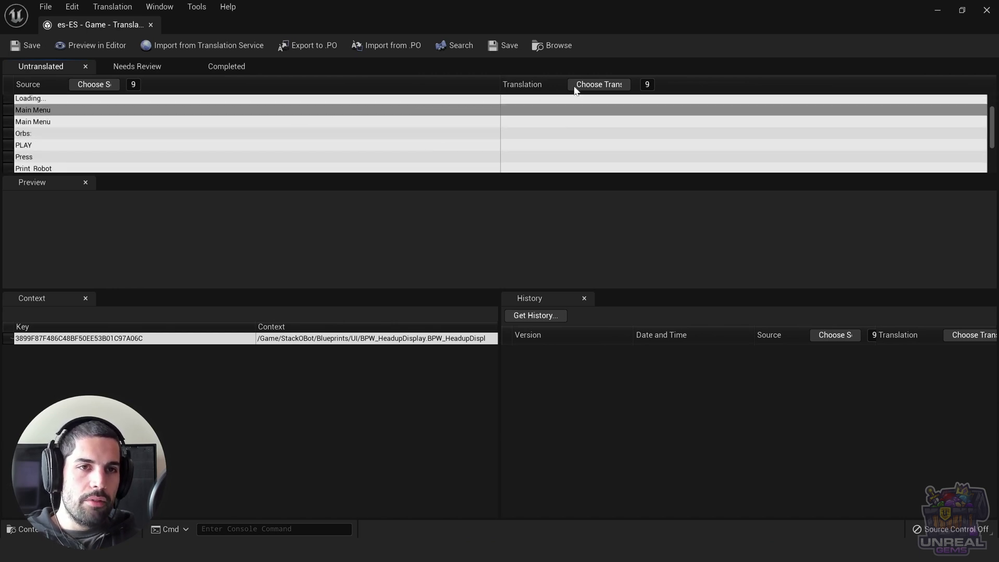
Return to the main level editor and open the BPW_MainMenu widget from the Content/StackOBot/UI/MainMenu folder.
{"action": "left_click", "coordinate": [937, 9]}
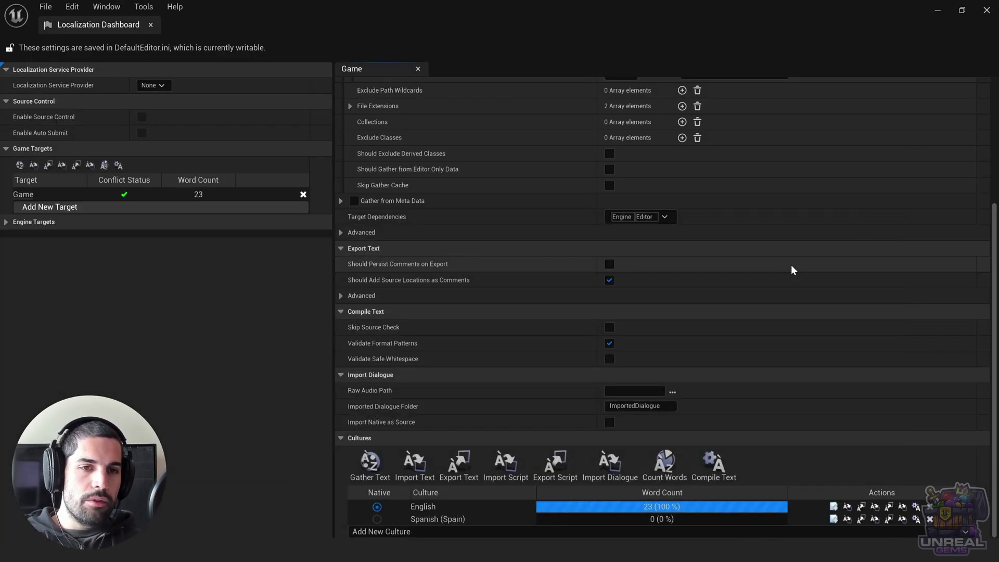
{"action": "left_click", "coordinate": [937, 9]}
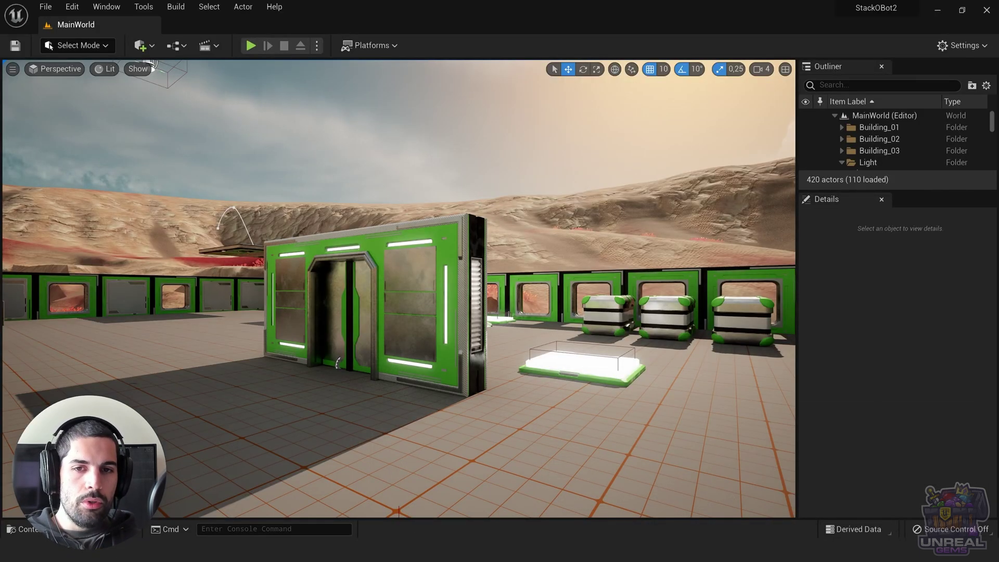
{"action": "left_click", "coordinate": [24, 530]}
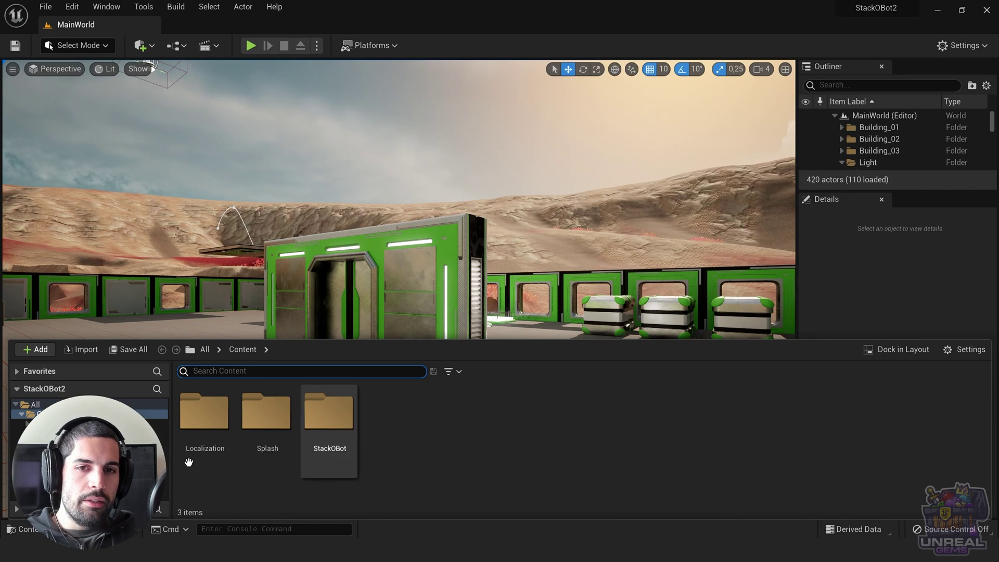
{"action": "left_click", "coordinate": [156, 442]}
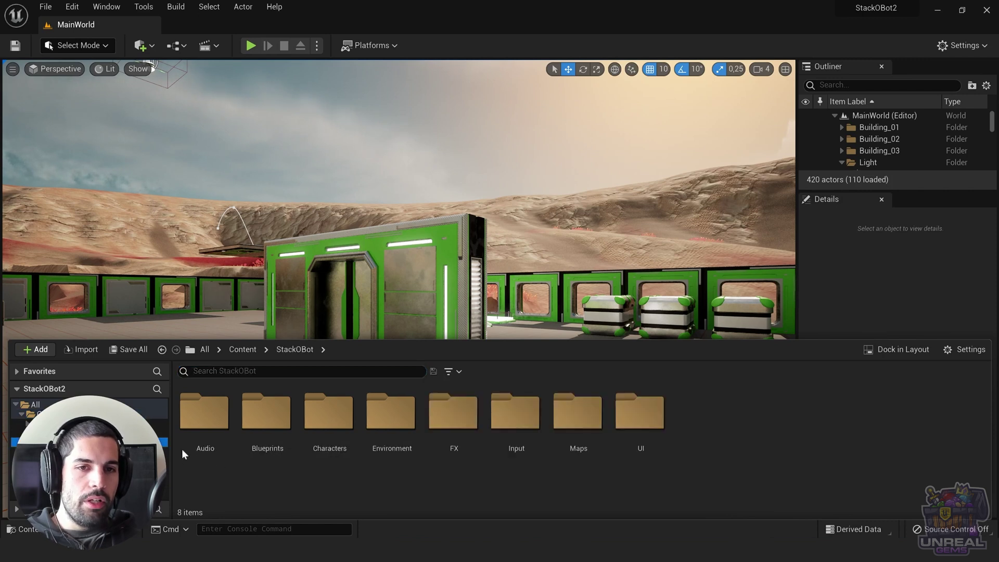
{"action": "double_click", "coordinate": [656, 434]}
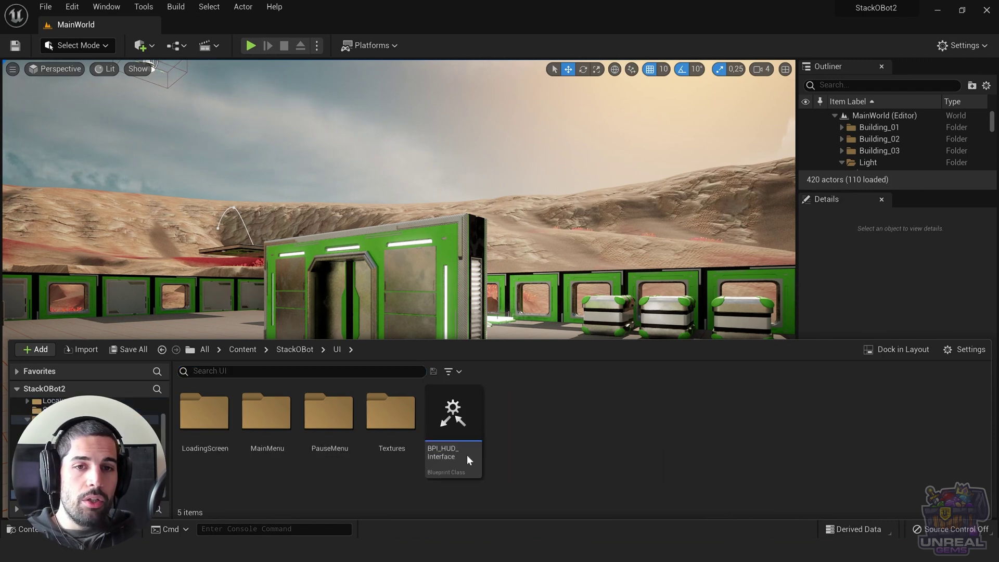
{"action": "double_click", "coordinate": [268, 437]}
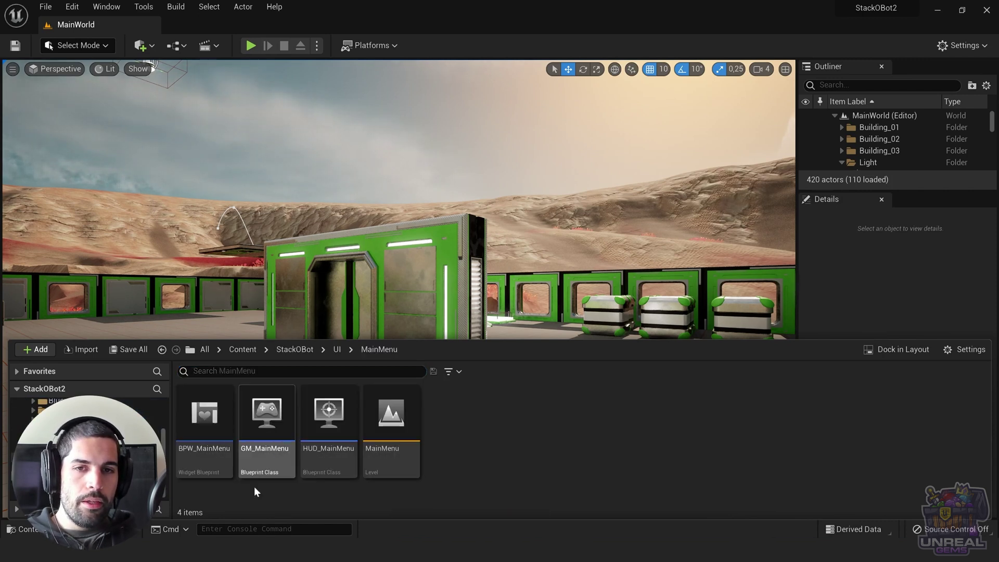
{"action": "double_click", "coordinate": [204, 446]}
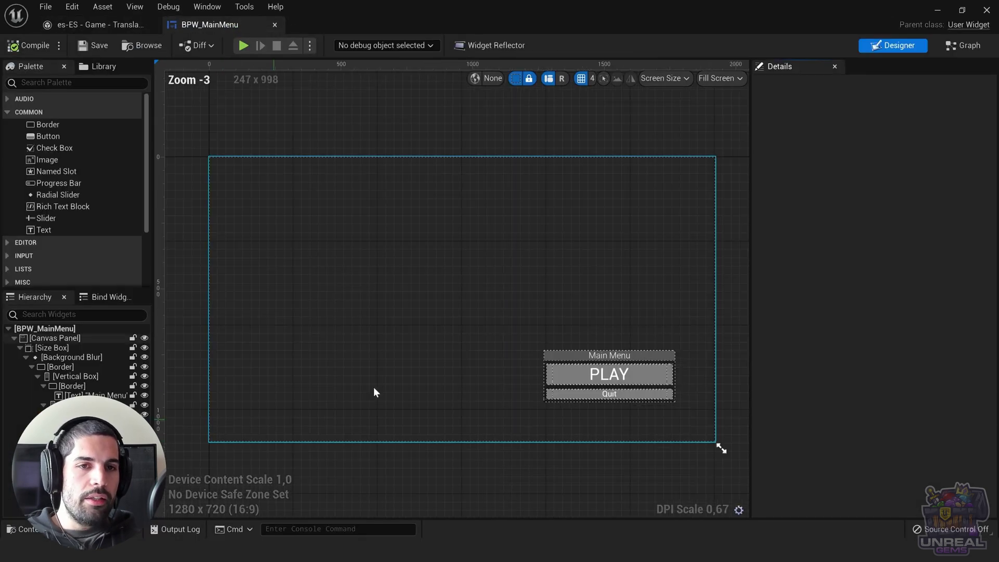
Inspect the localization options of the PLAY button's Label String in the main menu widget.
{"action": "left_click", "coordinate": [605, 374]}
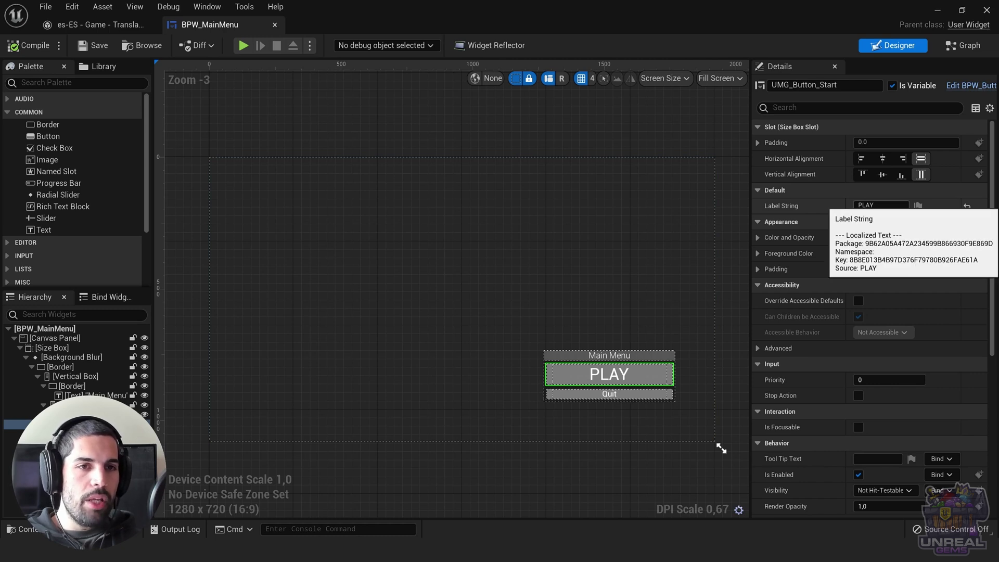
{"action": "left_click", "coordinate": [918, 207]}
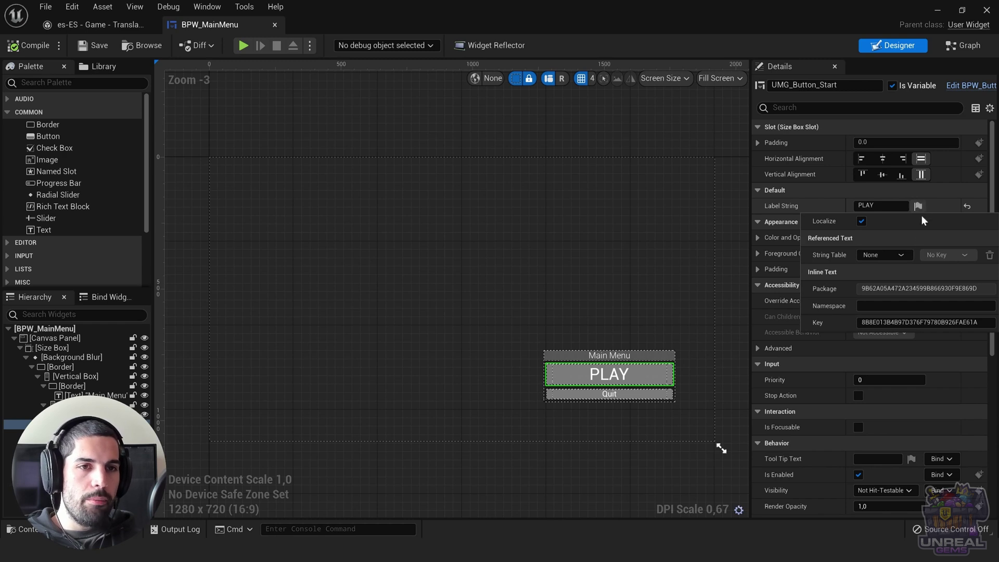
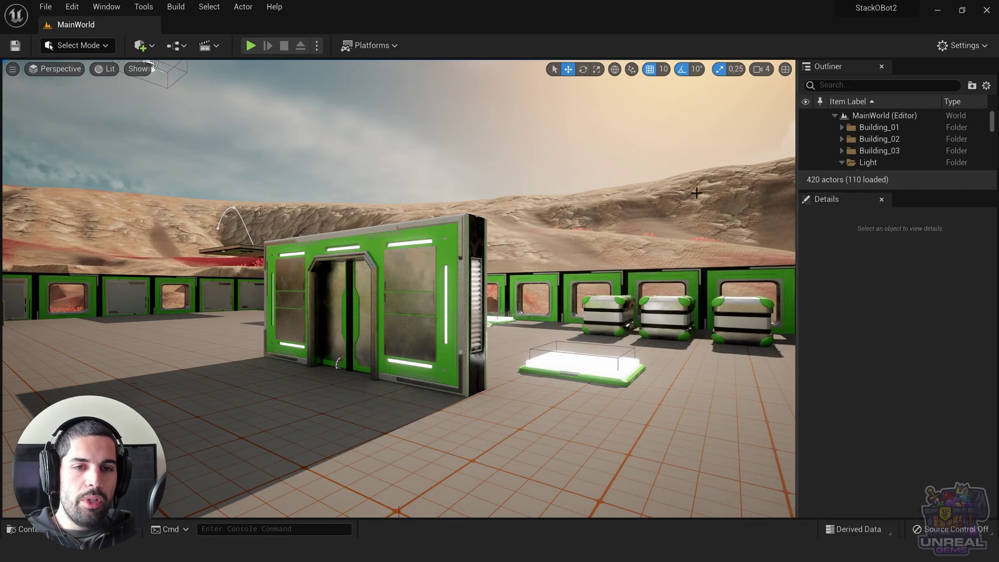
Open the BPW_HeadupDisplay widget from the Content/StackOBot/Blueprints/UI folder.
{"action": "left_click", "coordinate": [21, 529]}
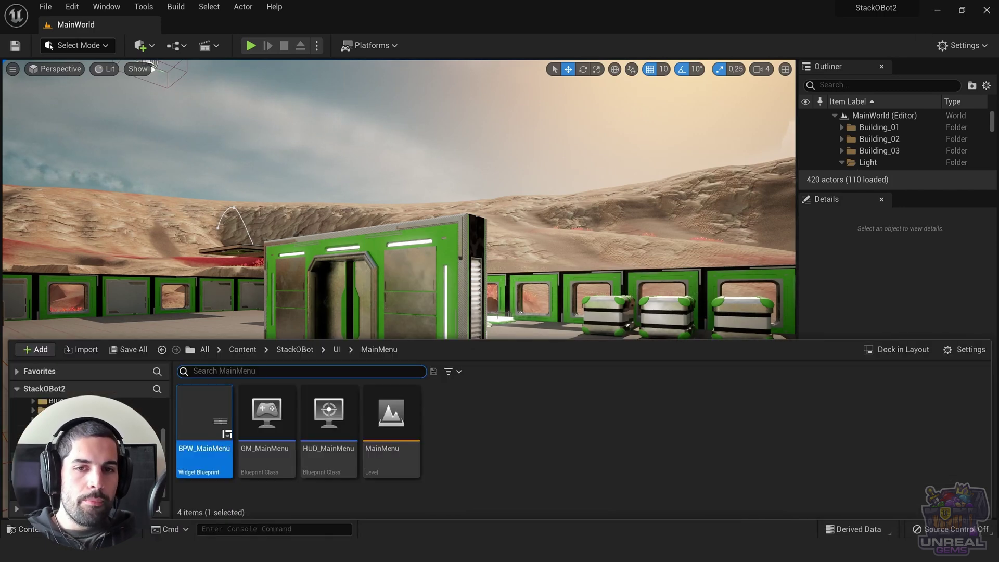
{"action": "left_click", "coordinate": [172, 475]}
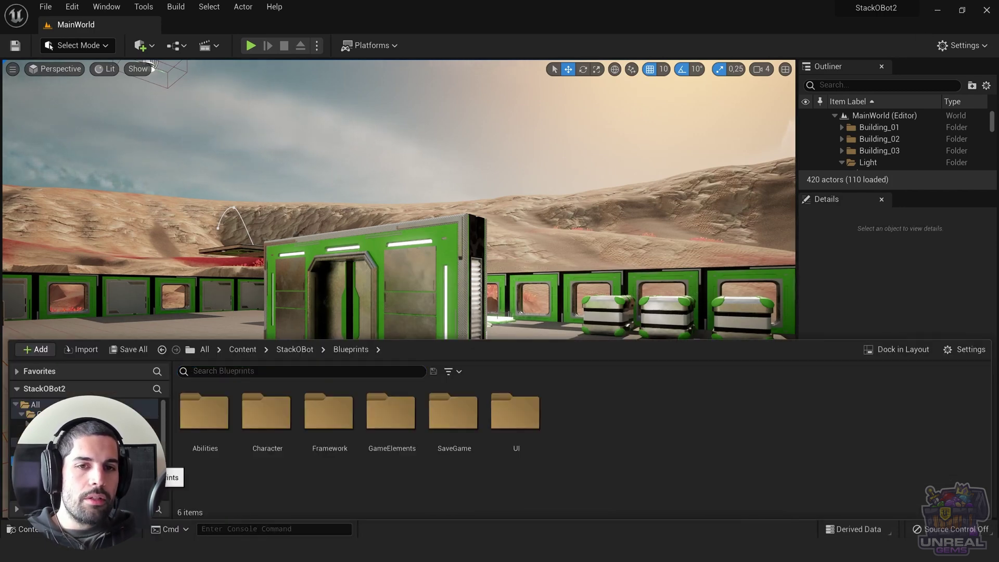
{"action": "double_click", "coordinate": [528, 428]}
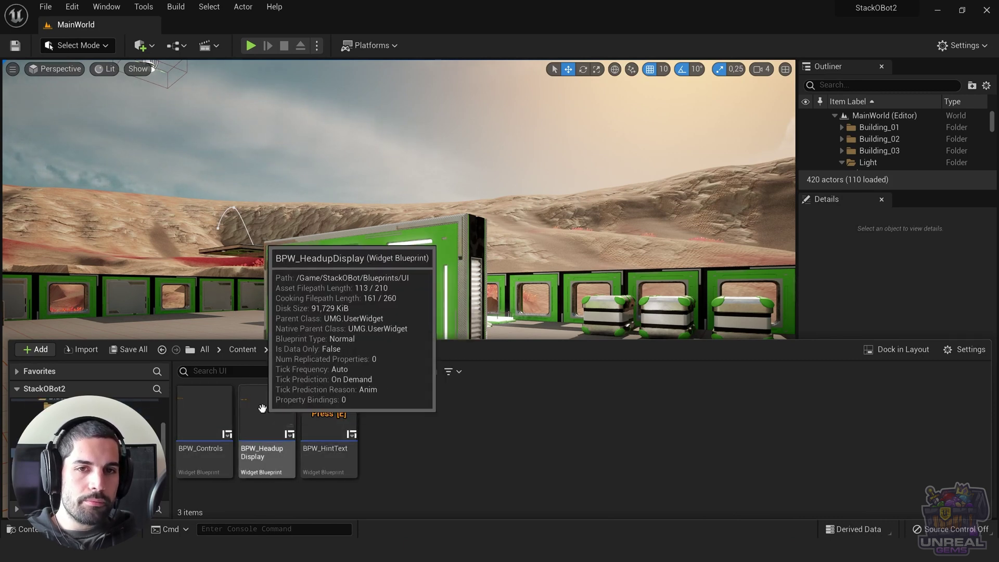
{"action": "double_click", "coordinate": [287, 417]}
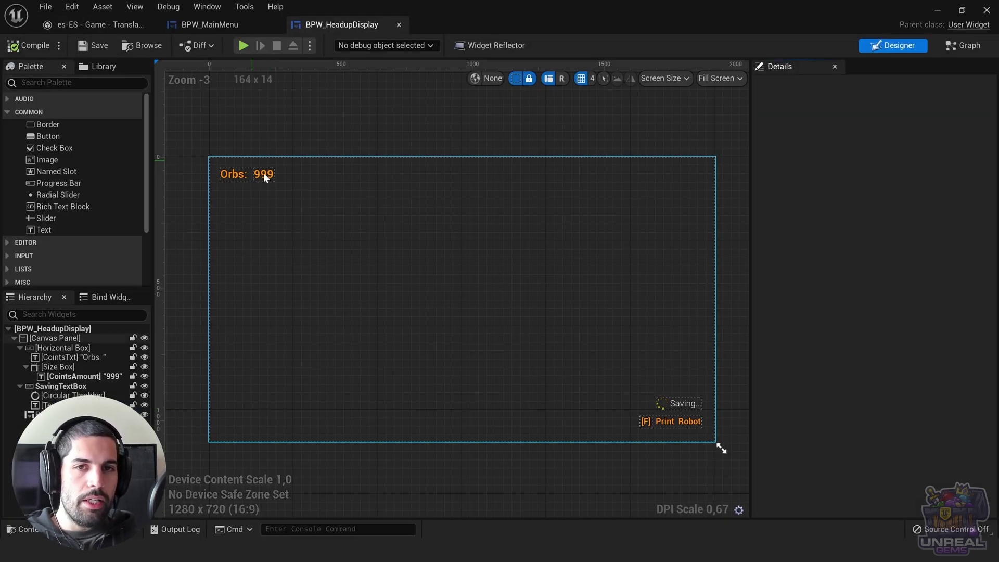
Turn off localization for the text of the "999" orb amount in the head-up display widget.
{"action": "left_click", "coordinate": [265, 173]}
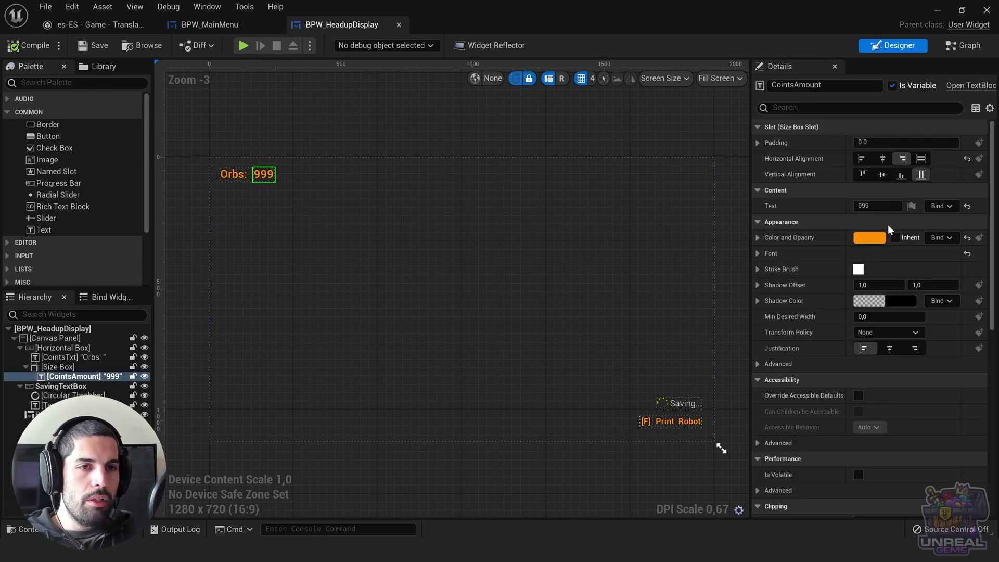
{"action": "left_click", "coordinate": [912, 206]}
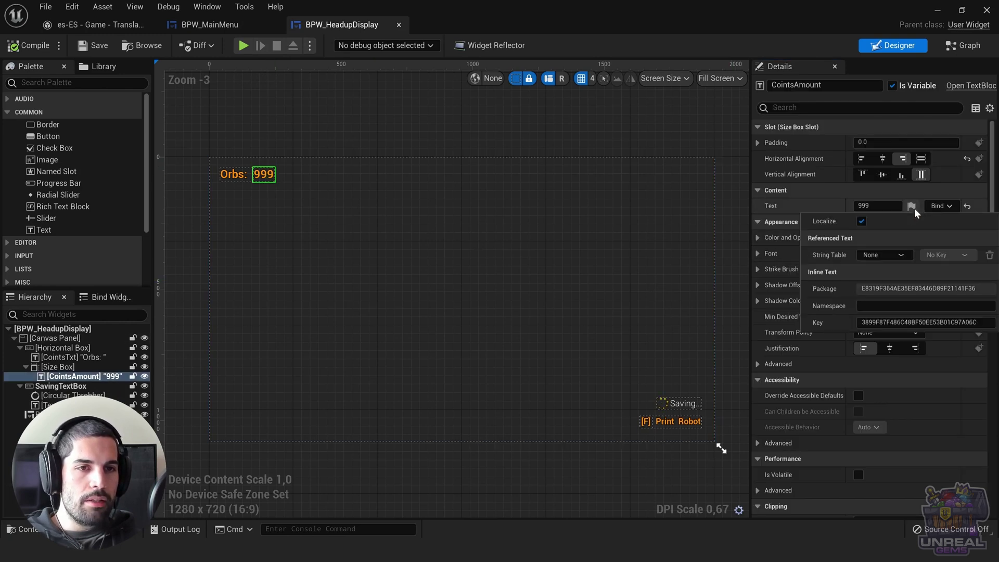
{"action": "left_click", "coordinate": [861, 223]}
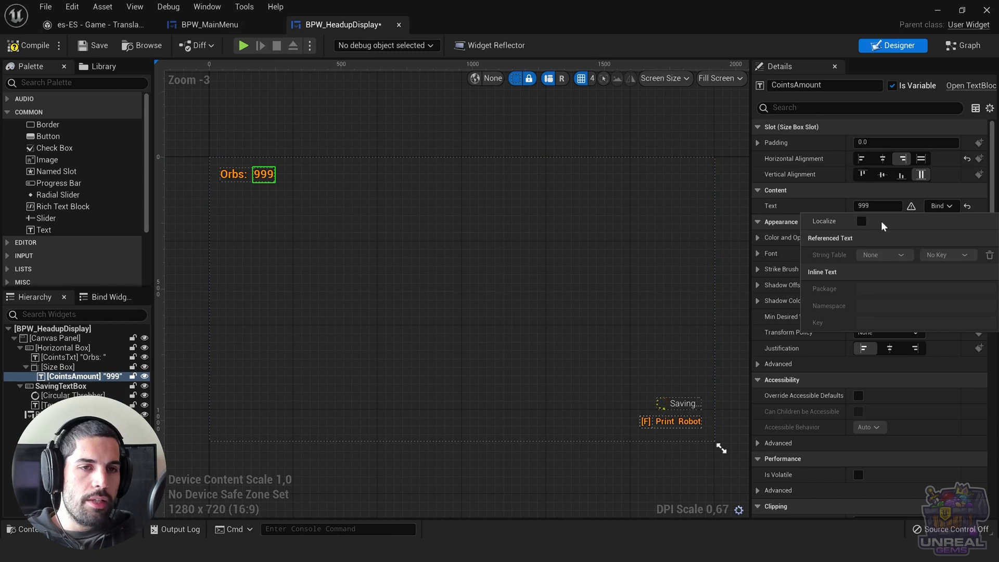
{"action": "left_click", "coordinate": [697, 108]}
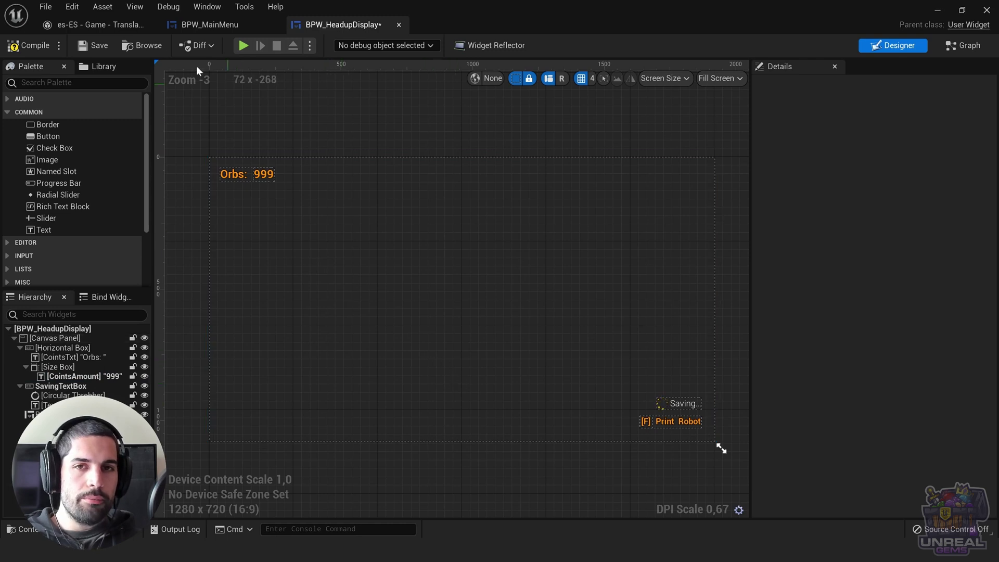
Close the es-ES translation editor window and return to the Localization Dashboard.
{"action": "left_click", "coordinate": [105, 24]}
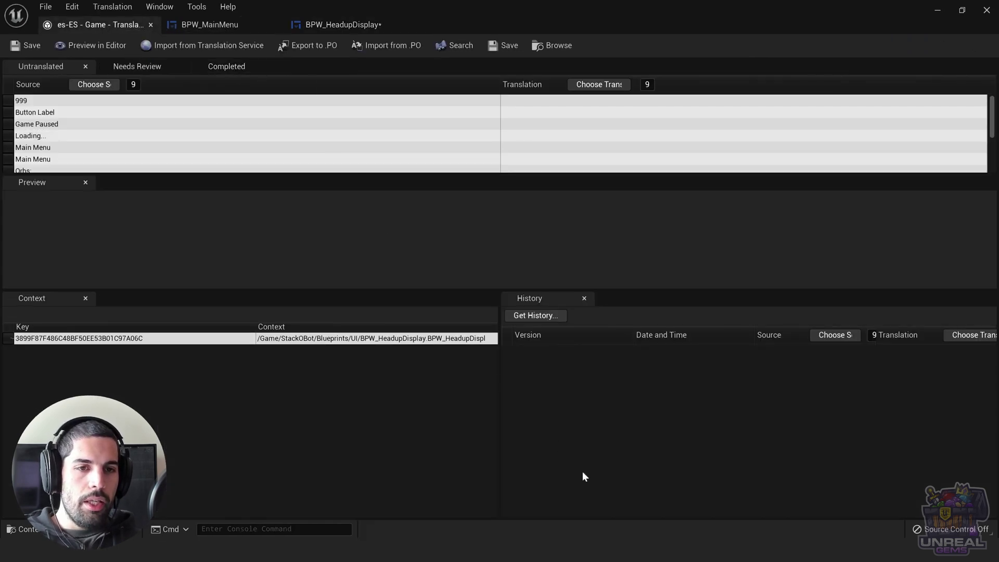
{"action": "mouse_move", "coordinate": [750, 560]}
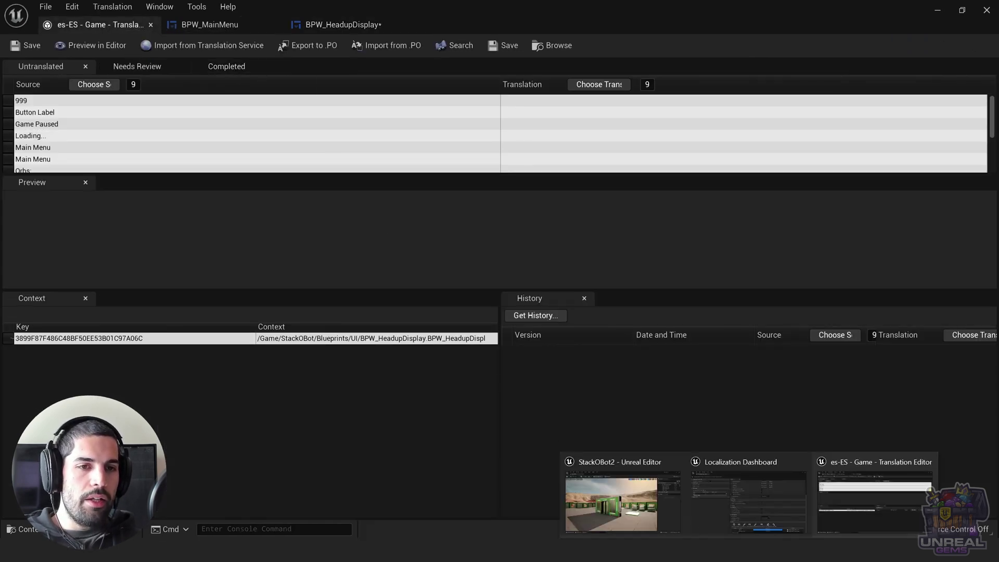
{"action": "left_click", "coordinate": [767, 509]}
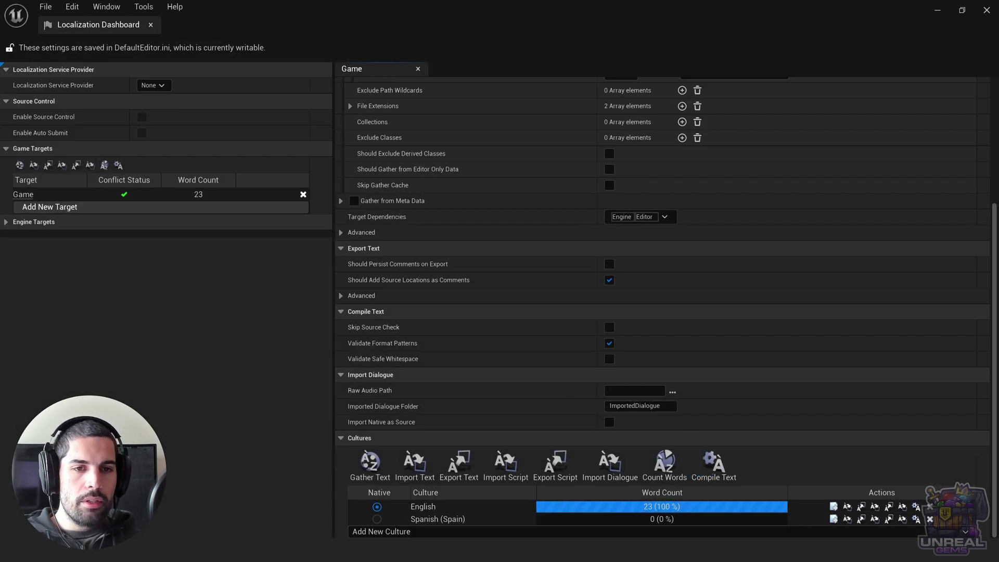
{"action": "mouse_move", "coordinate": [749, 560]}
{"action": "left_click", "coordinate": [820, 507]}
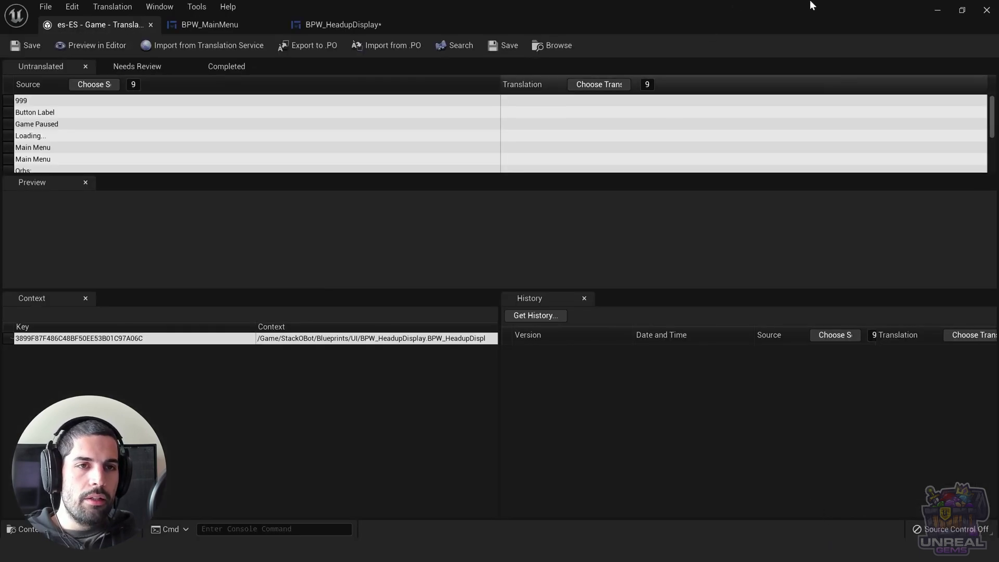
{"action": "left_click", "coordinate": [987, 11]}
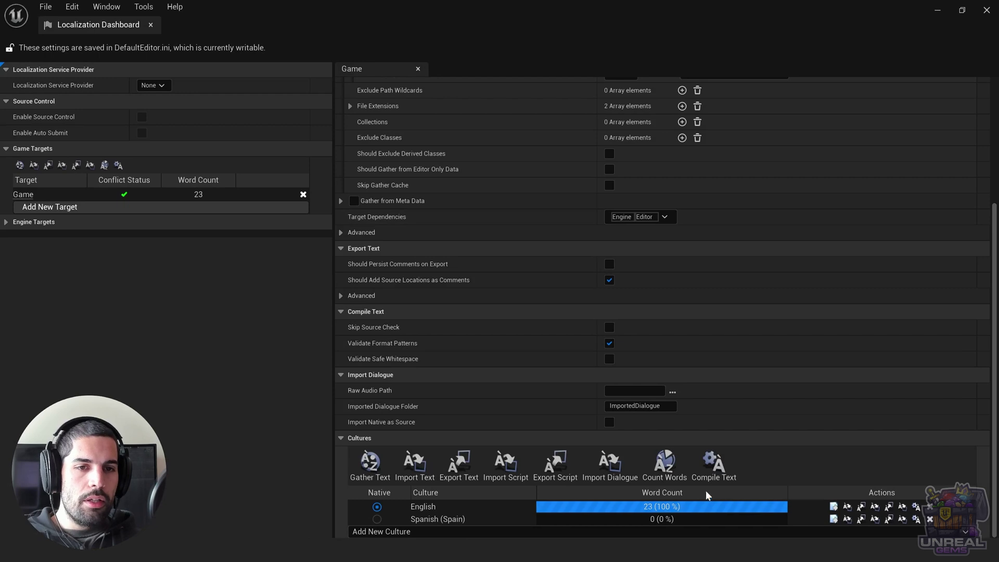
Gather the Game target's text again, saving the modified BPW_HeadupDisplay asset, and dismiss the task report.
{"action": "left_click", "coordinate": [370, 462]}
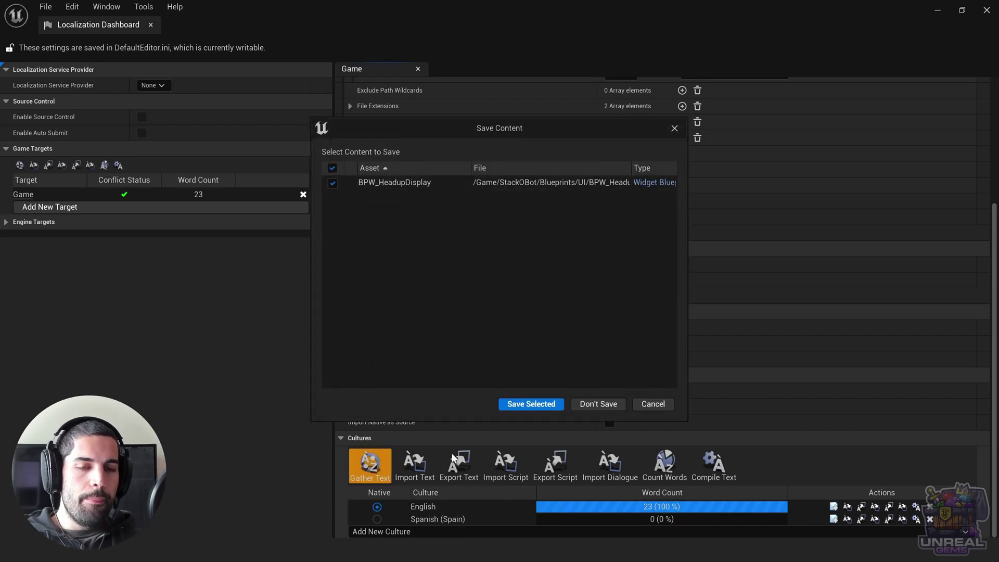
{"action": "left_click", "coordinate": [533, 404]}
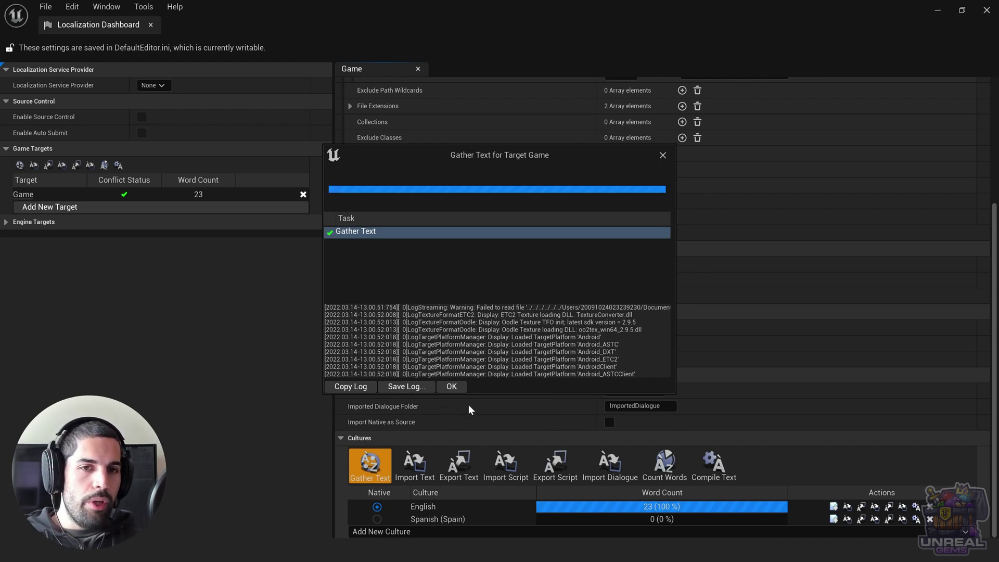
{"action": "left_click", "coordinate": [454, 387]}
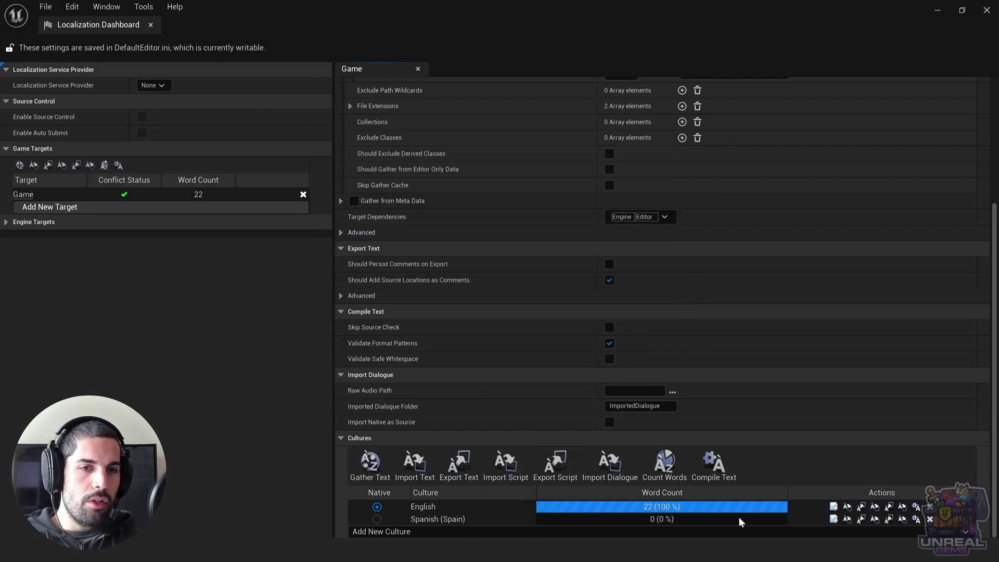
Reopen the Spanish (Spain) translations and look through the complete list of untranslated source strings for entries that should not be translated.
{"action": "left_click", "coordinate": [834, 519]}
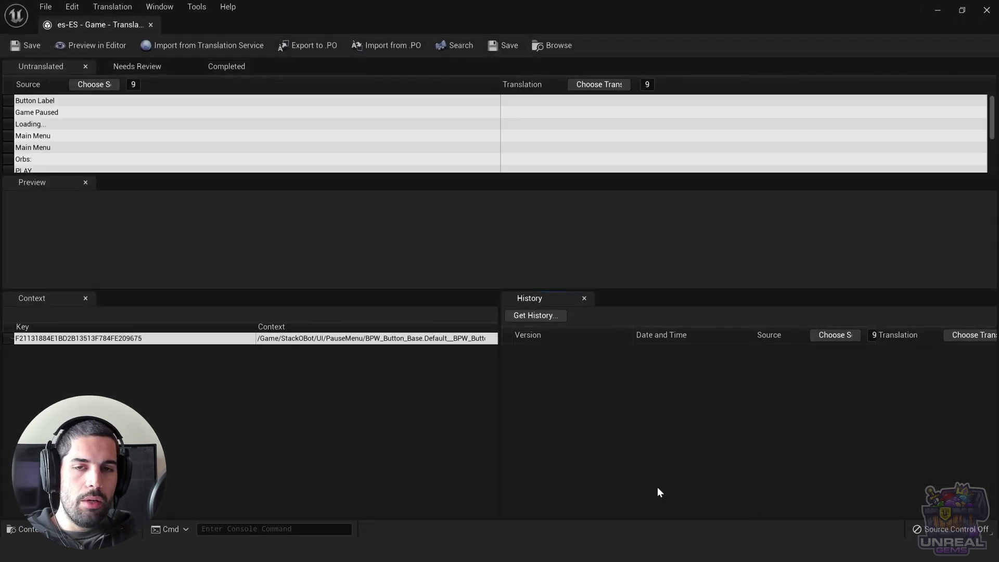
{"action": "left_click", "coordinate": [71, 103]}
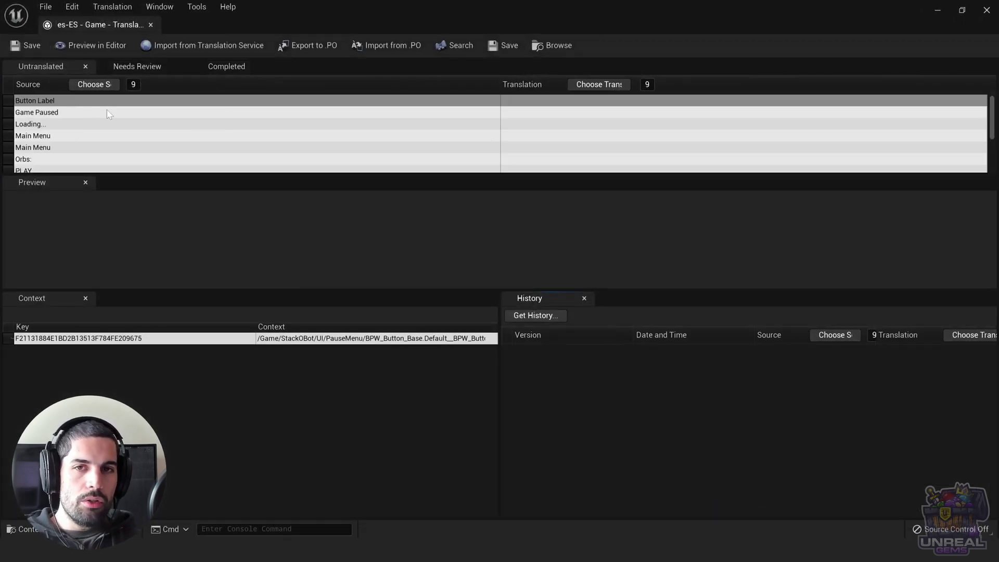
{"action": "left_click", "coordinate": [109, 113]}
{"action": "left_click", "coordinate": [175, 124]}
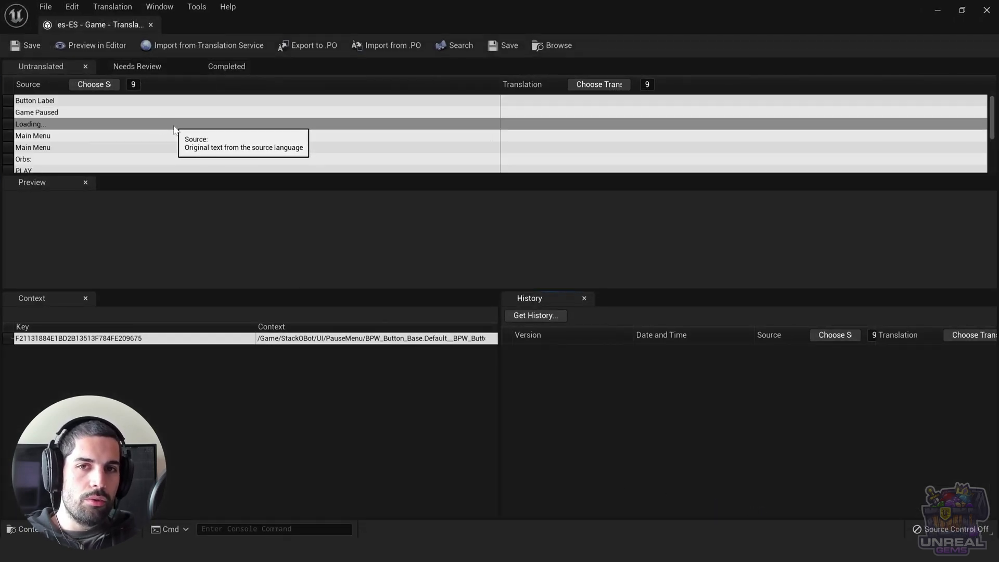
{"action": "left_click", "coordinate": [218, 113]}
{"action": "left_click", "coordinate": [216, 123]}
{"action": "left_click", "coordinate": [215, 113]}
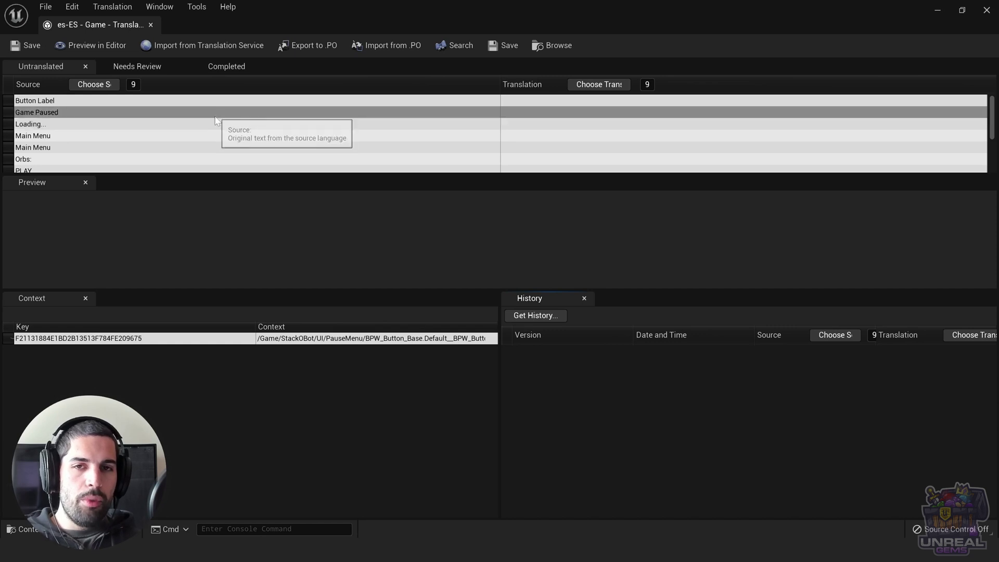
{"action": "scroll", "coordinate": [197, 136], "scroll_direction": "down", "scroll_amount": 3}
{"action": "left_click", "coordinate": [194, 127]}
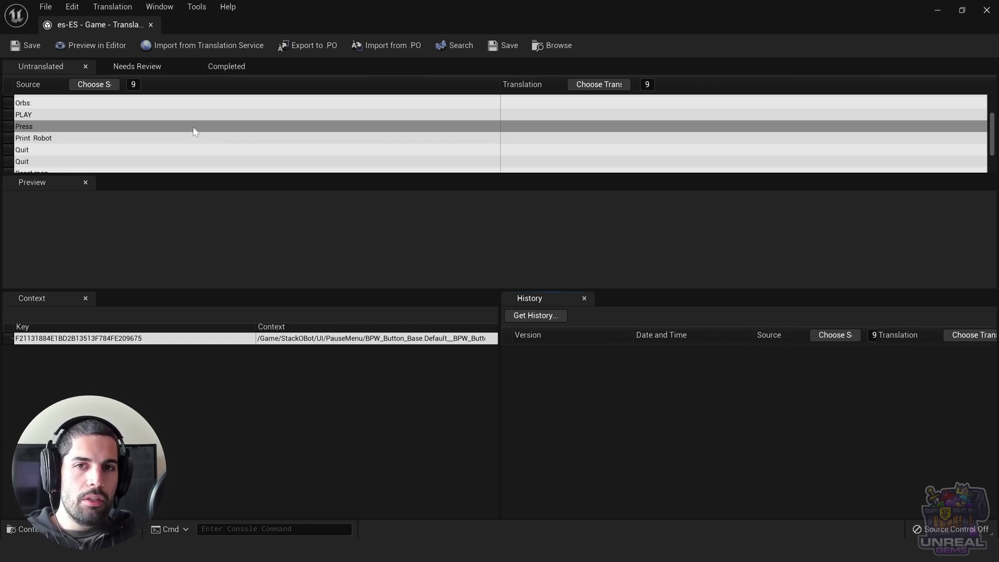
{"action": "scroll", "coordinate": [194, 130], "scroll_direction": "down", "scroll_amount": 1}
{"action": "left_click", "coordinate": [195, 130]}
{"action": "scroll", "coordinate": [194, 129], "scroll_direction": "down", "scroll_amount": 1}
{"action": "left_click", "coordinate": [202, 134]}
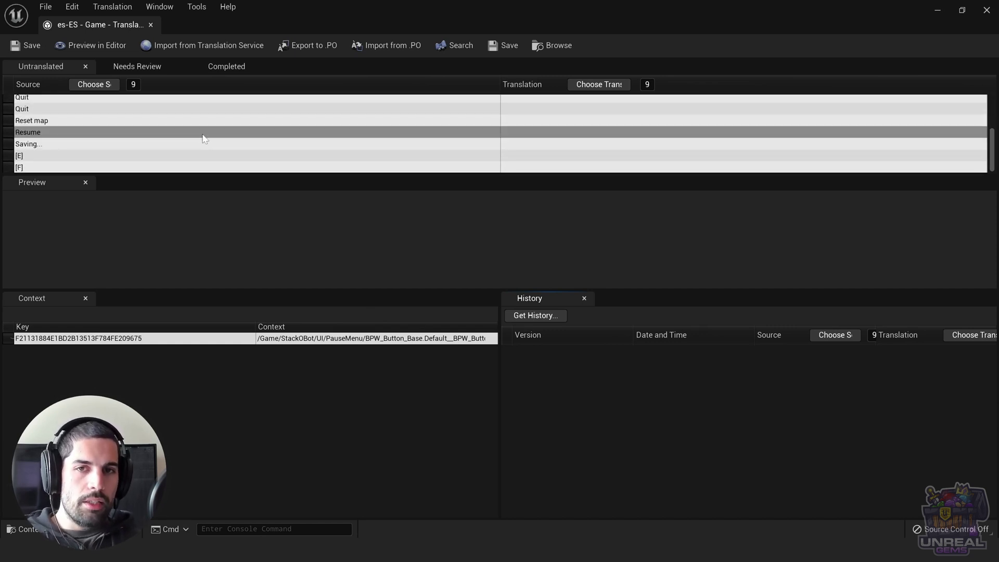
{"action": "left_click", "coordinate": [104, 144]}
{"action": "left_click", "coordinate": [63, 156]}
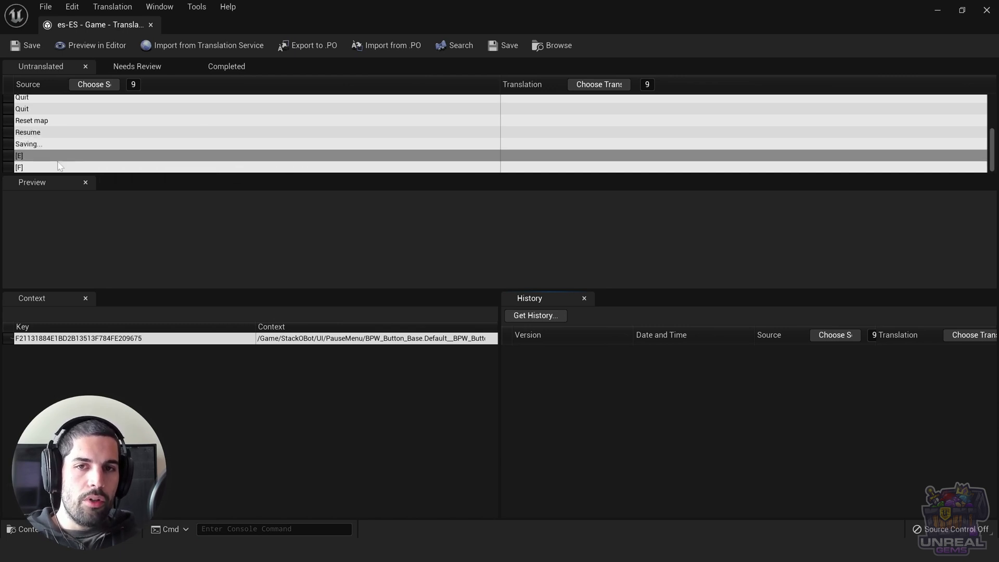
{"action": "left_click", "coordinate": [72, 167]}
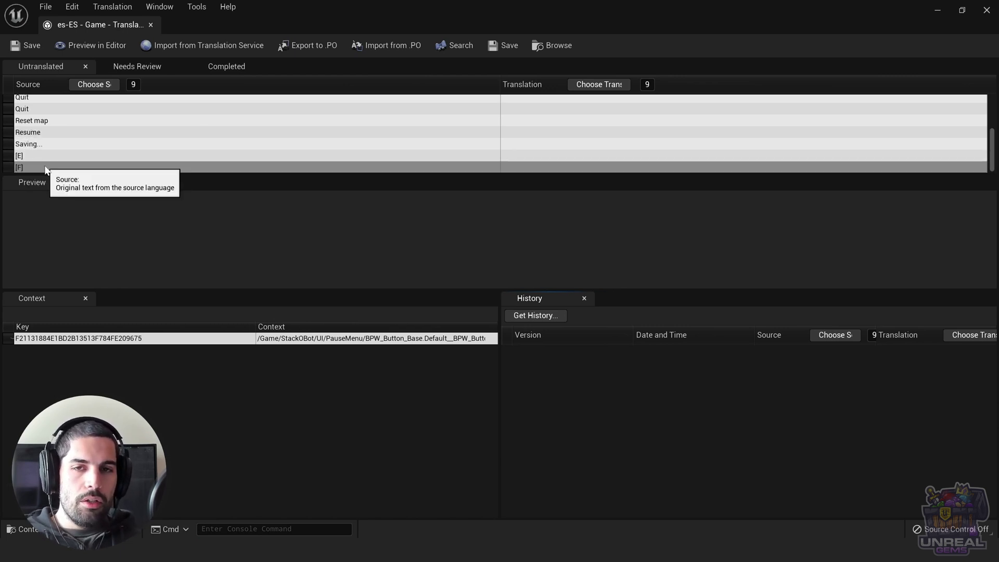
{"action": "scroll", "coordinate": [166, 163], "scroll_direction": "up", "scroll_amount": 3}
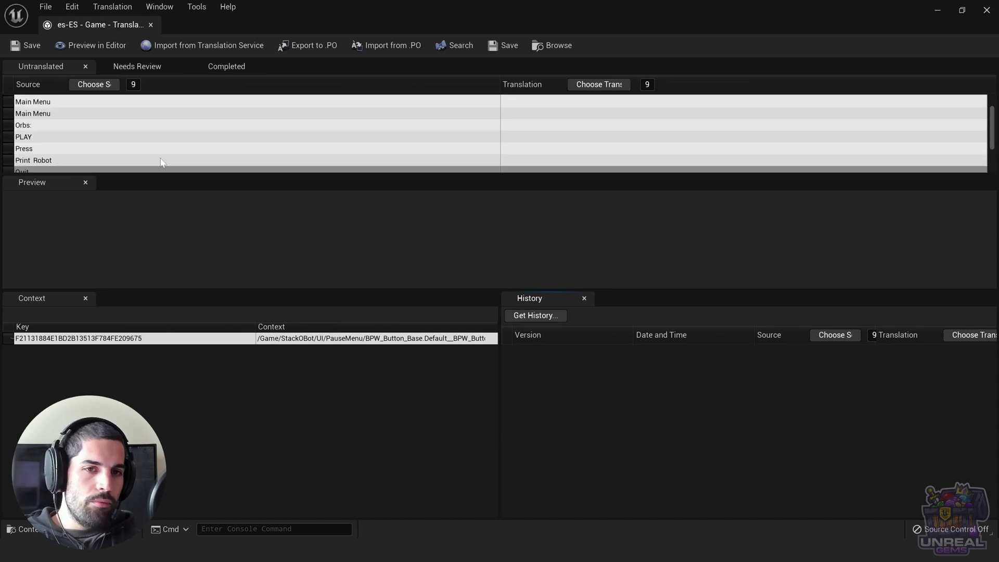
{"action": "left_click", "coordinate": [173, 160]}
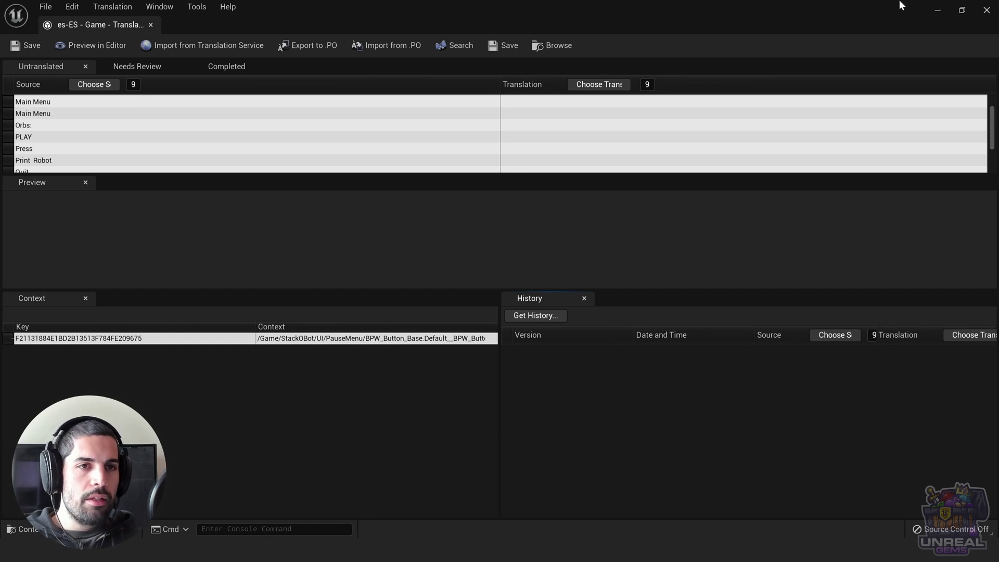
{"action": "left_click", "coordinate": [936, 10]}
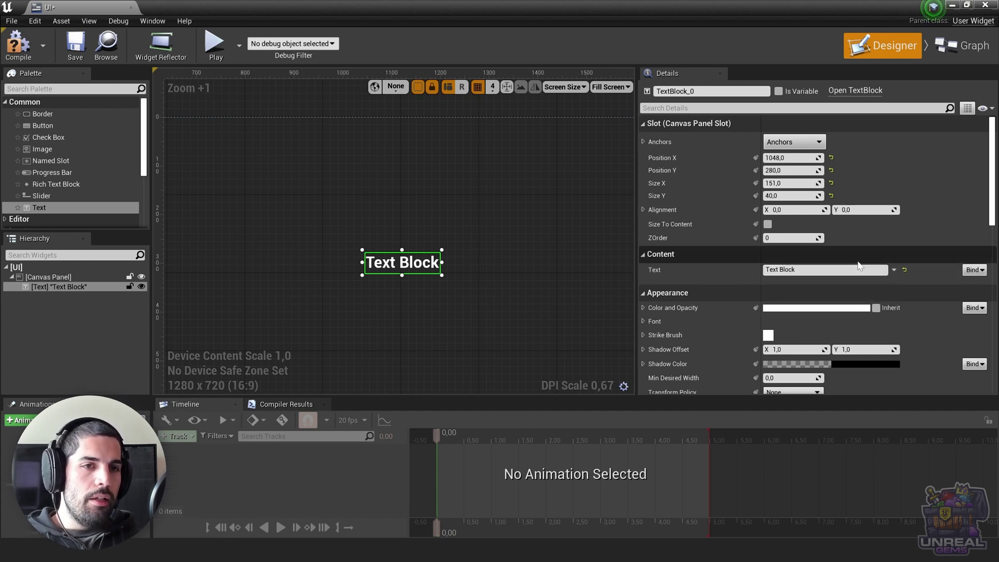
Mark the Text Block's text in the UI widget as not localizable, and make it localizable again.
{"action": "left_click", "coordinate": [894, 271]}
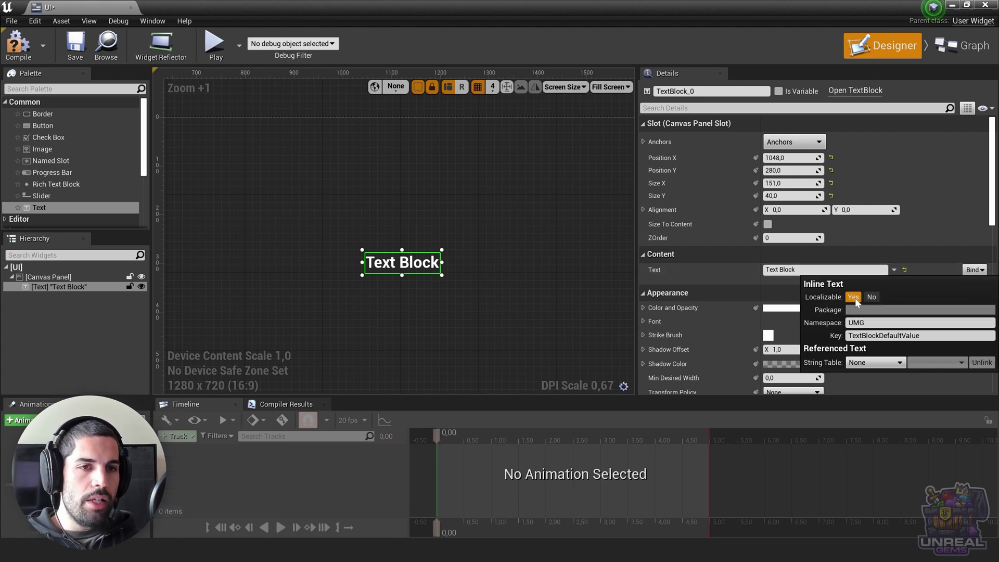
{"action": "left_click", "coordinate": [878, 300]}
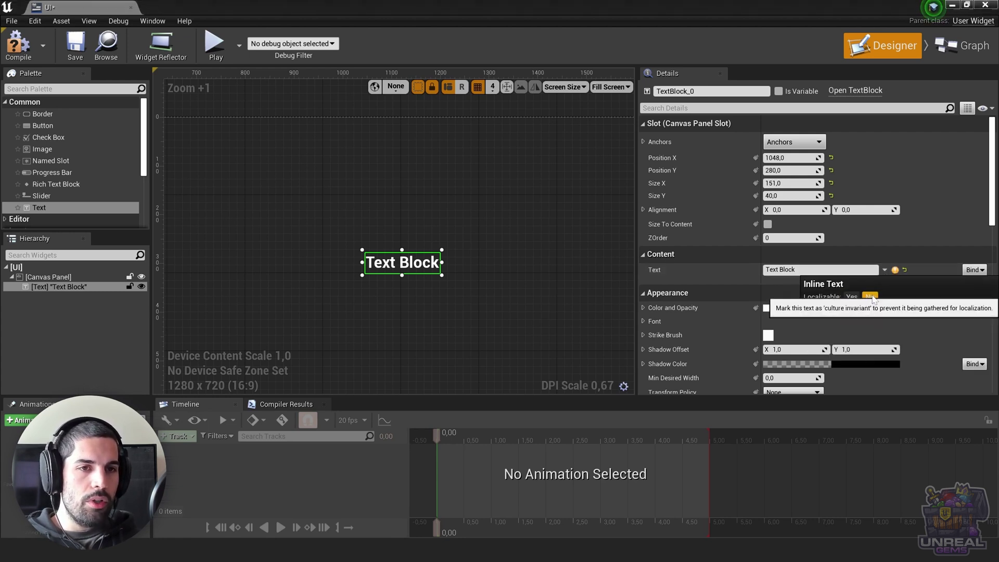
{"action": "left_click", "coordinate": [854, 298]}
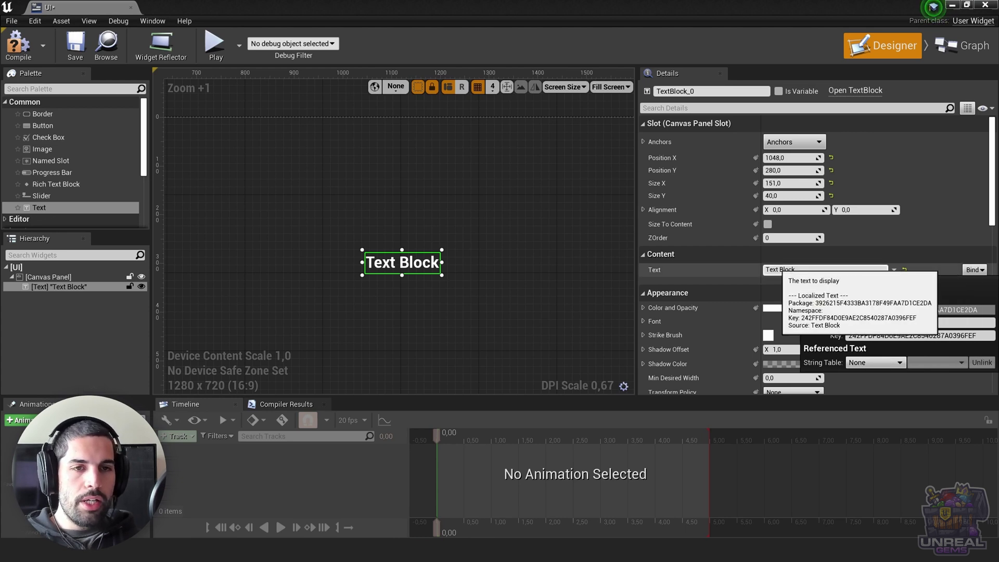
{"action": "left_click", "coordinate": [722, 282]}
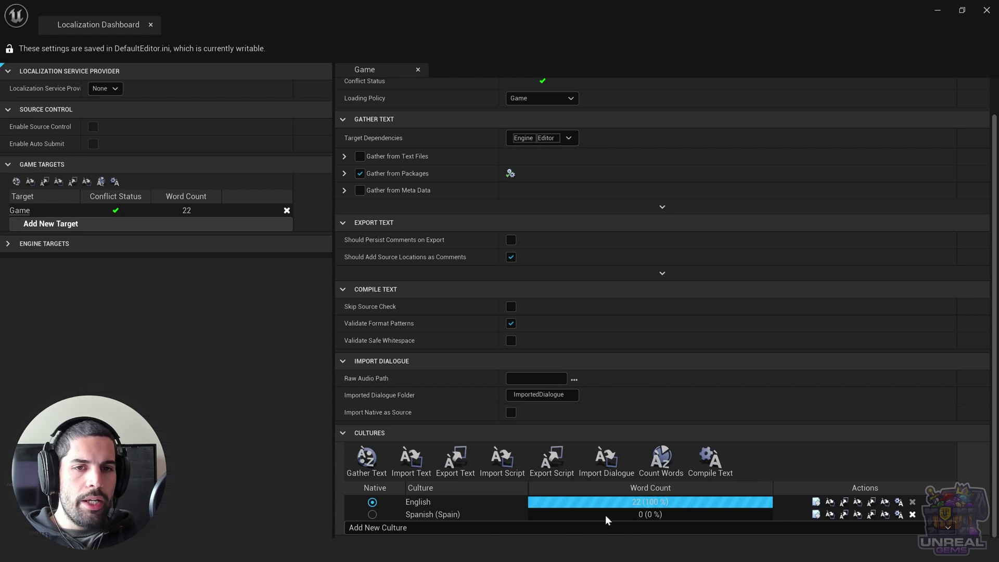
Open the Spanish (Spain) translations and enter "Orbes:" as the translation of "Orbs:".
{"action": "left_click", "coordinate": [815, 515]}
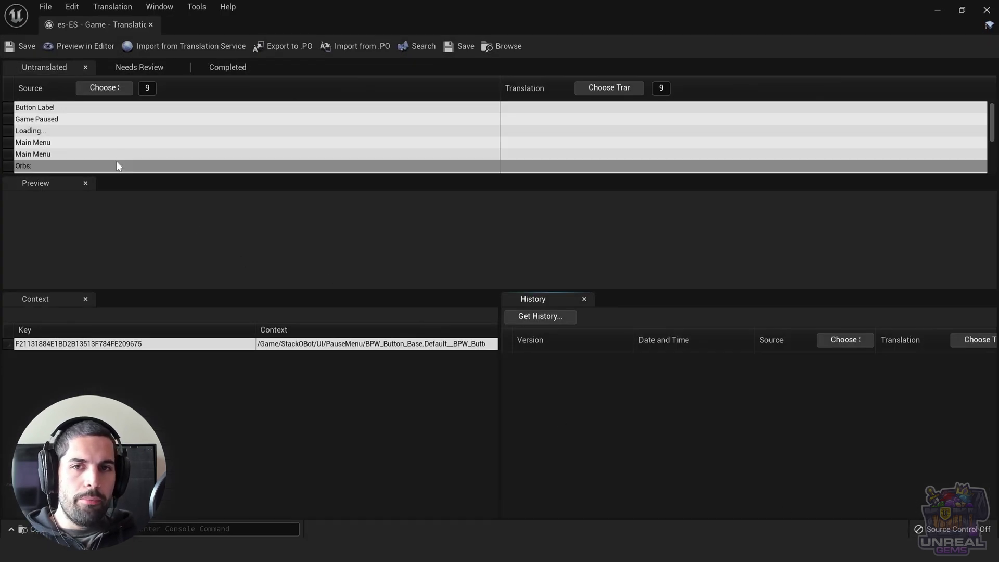
{"action": "left_click", "coordinate": [62, 107]}
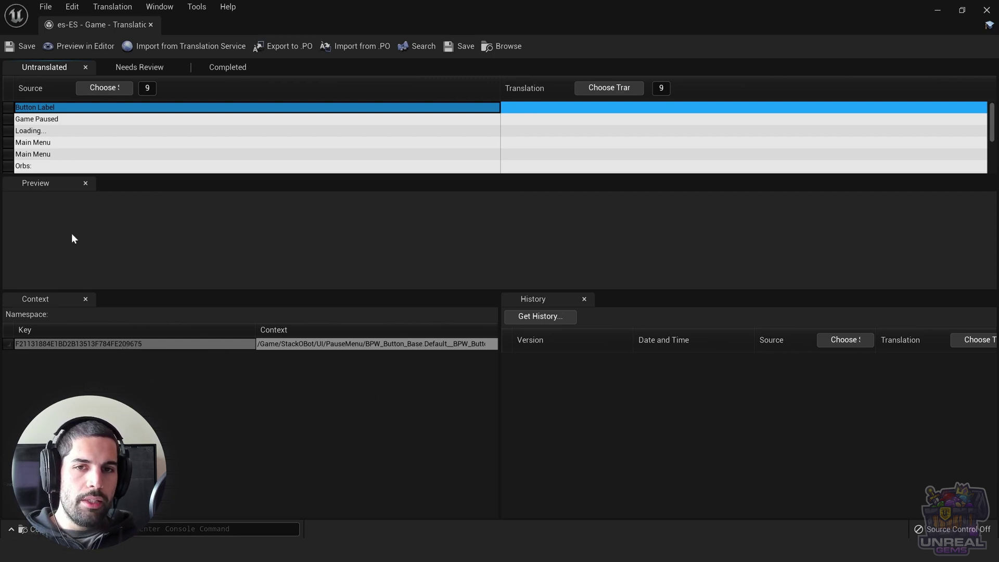
{"action": "left_click", "coordinate": [39, 166]}
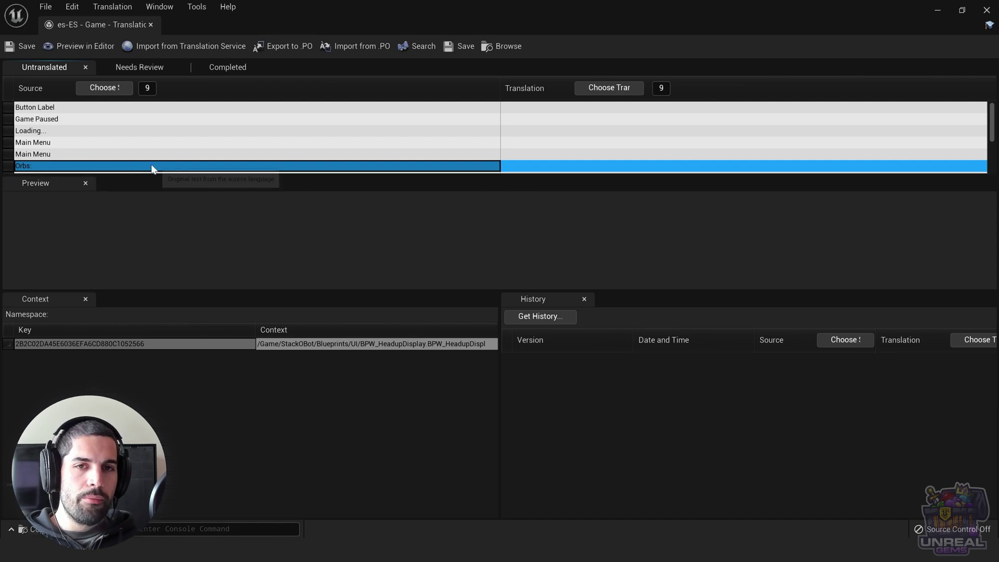
{"action": "left_click", "coordinate": [514, 167]}
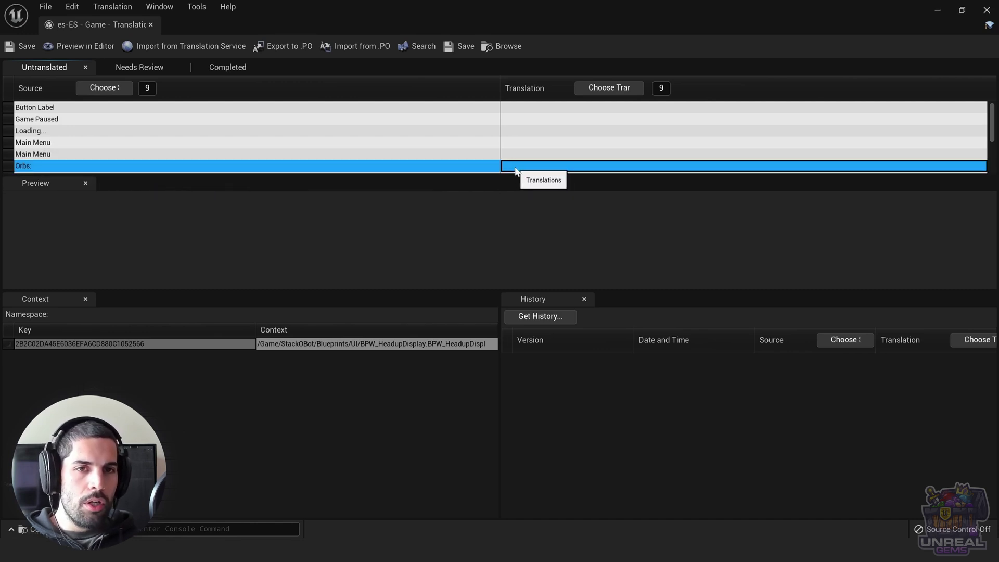
{"action": "left_click", "coordinate": [515, 168]}
{"action": "type", "text": "O"}
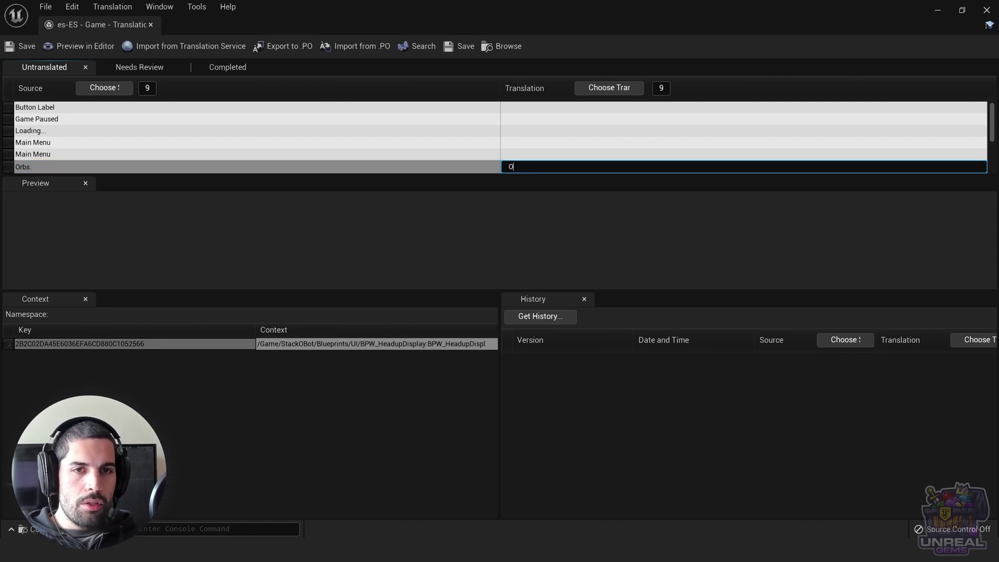
{"action": "type", "text": "rbes:"}
{"action": "key", "text": "Return"}
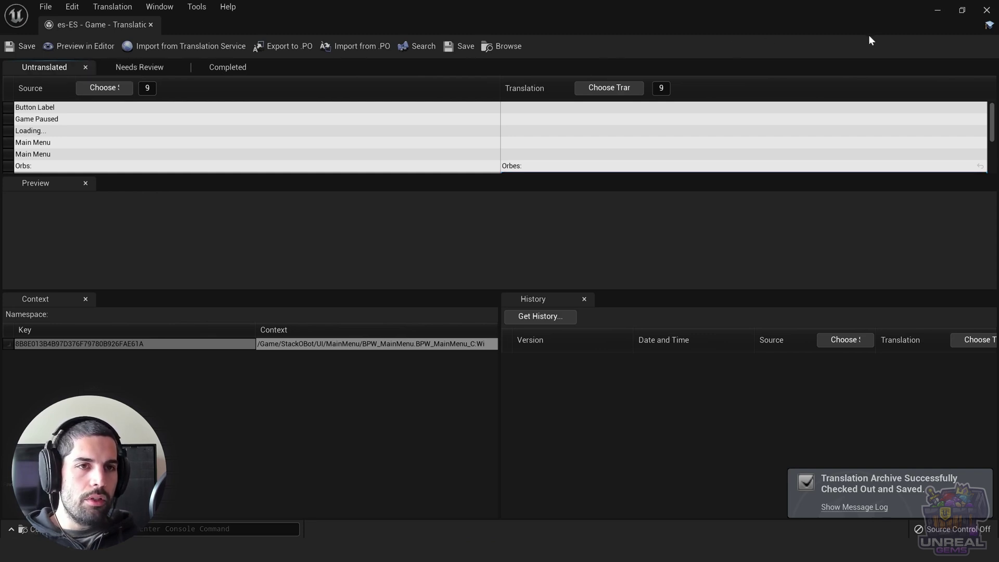
{"action": "left_click", "coordinate": [937, 11]}
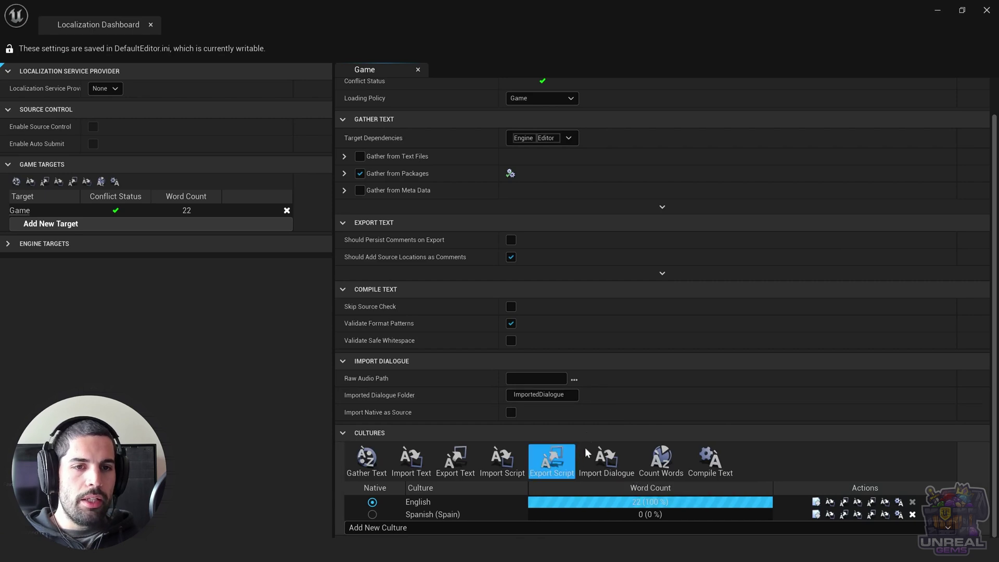
Recount the Game target's words and compile its translations, dismissing both task reports.
{"action": "left_click", "coordinate": [660, 457]}
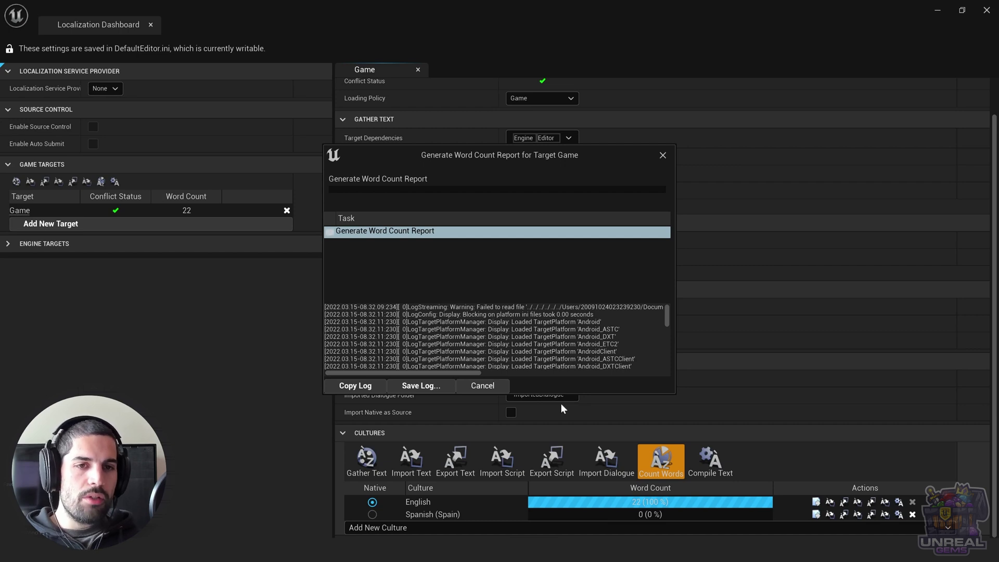
{"action": "left_click", "coordinate": [496, 386]}
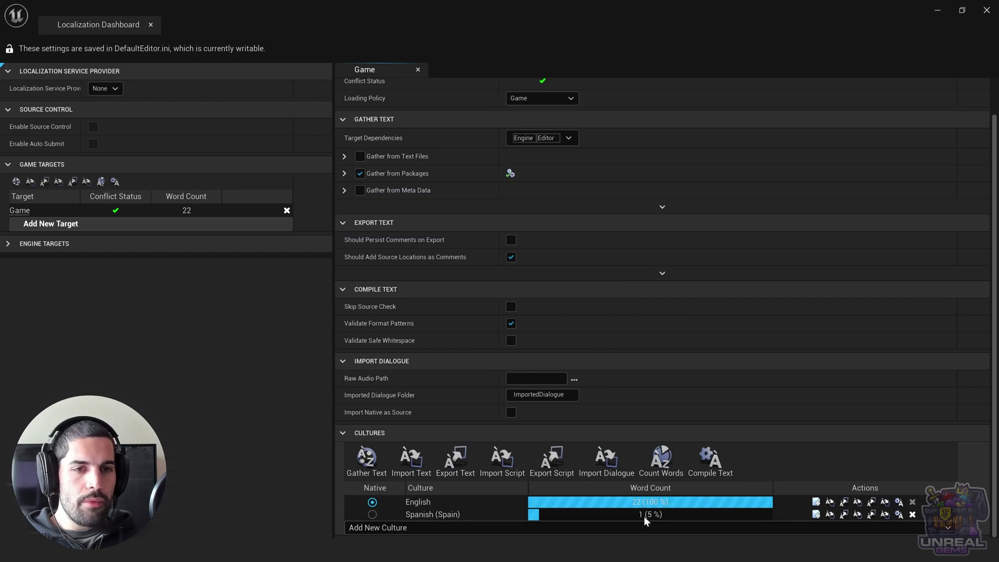
{"action": "left_click", "coordinate": [702, 460]}
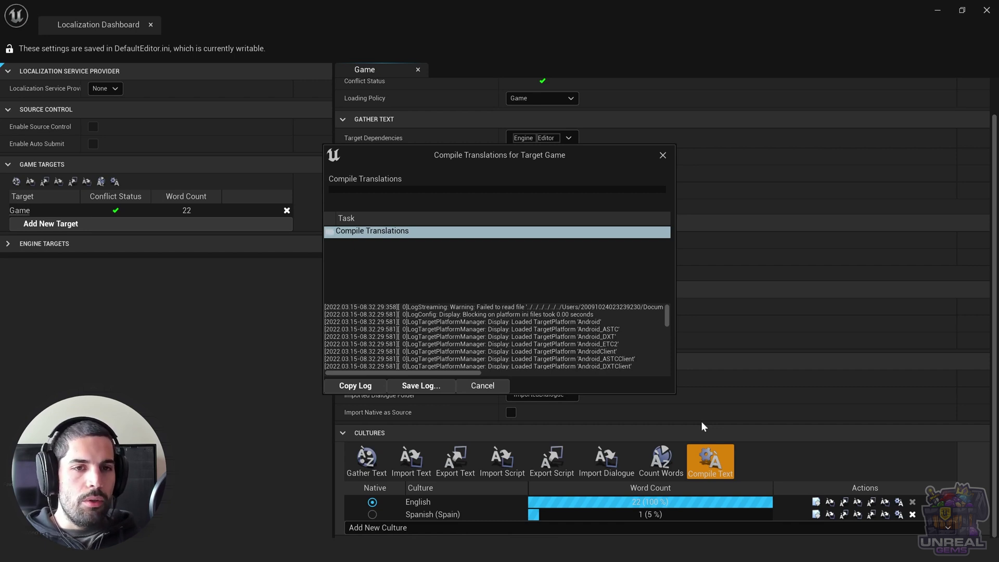
{"action": "left_click", "coordinate": [467, 389]}
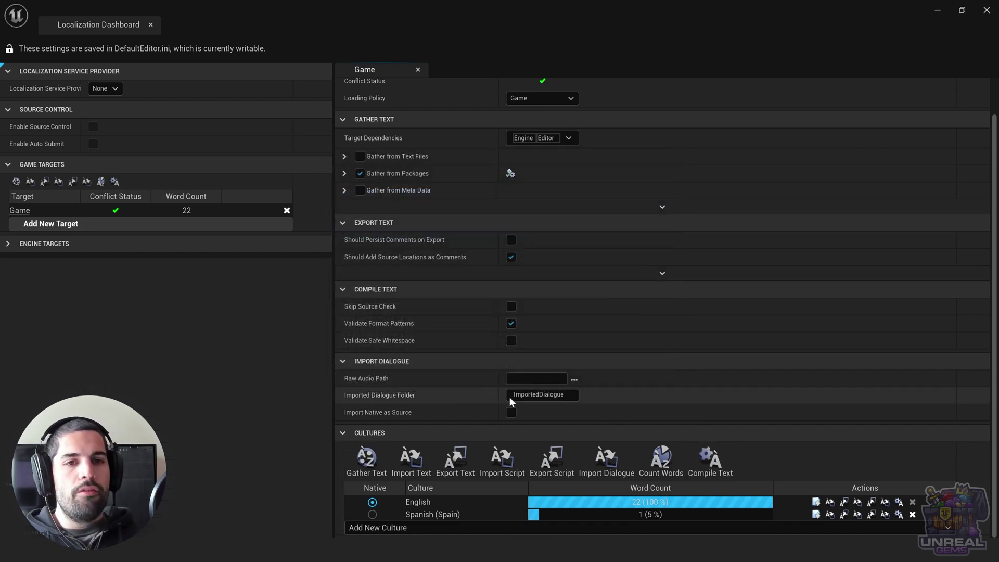
Return to the level editor, play the MainWorld level to check the language of the HUD text, and stop playing.
{"action": "left_click", "coordinate": [936, 10]}
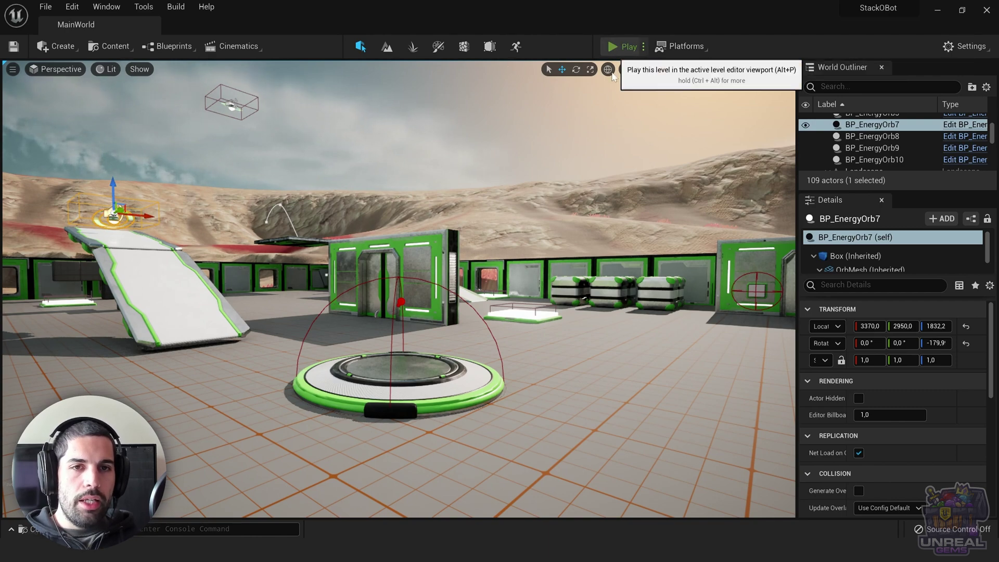
{"action": "left_click", "coordinate": [617, 46]}
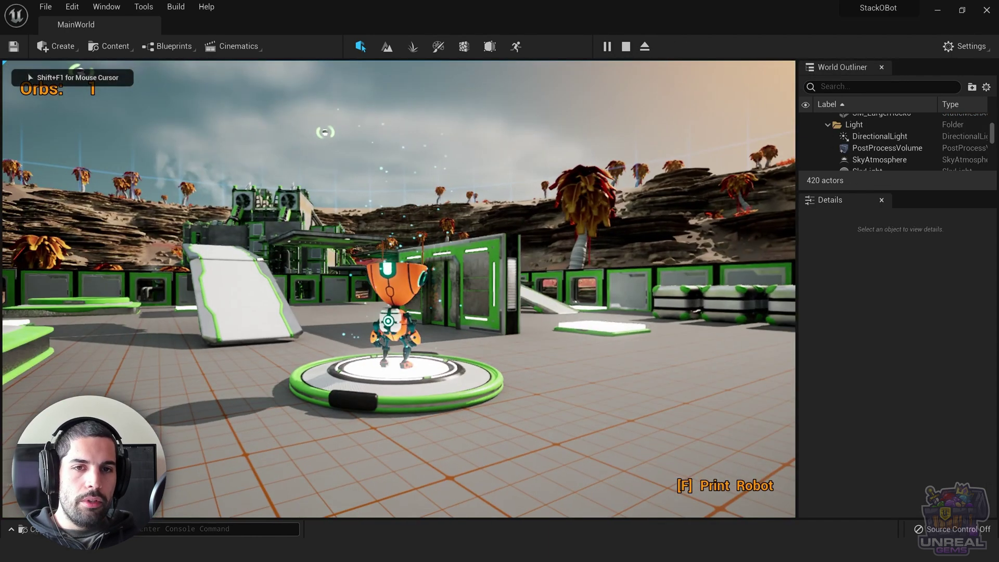
{"action": "key", "text": "shift+F1"}
{"action": "key", "text": "Escape"}
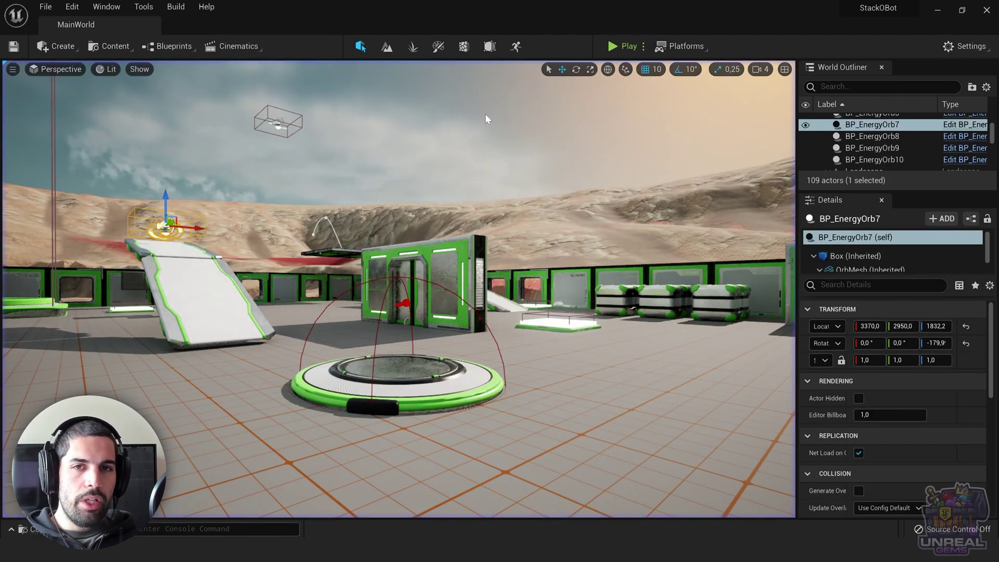
Set the Preview Game Language to Spanish (Spain) in the Region & Language preferences and play the level briefly to check the HUD.
{"action": "left_click", "coordinate": [73, 7]}
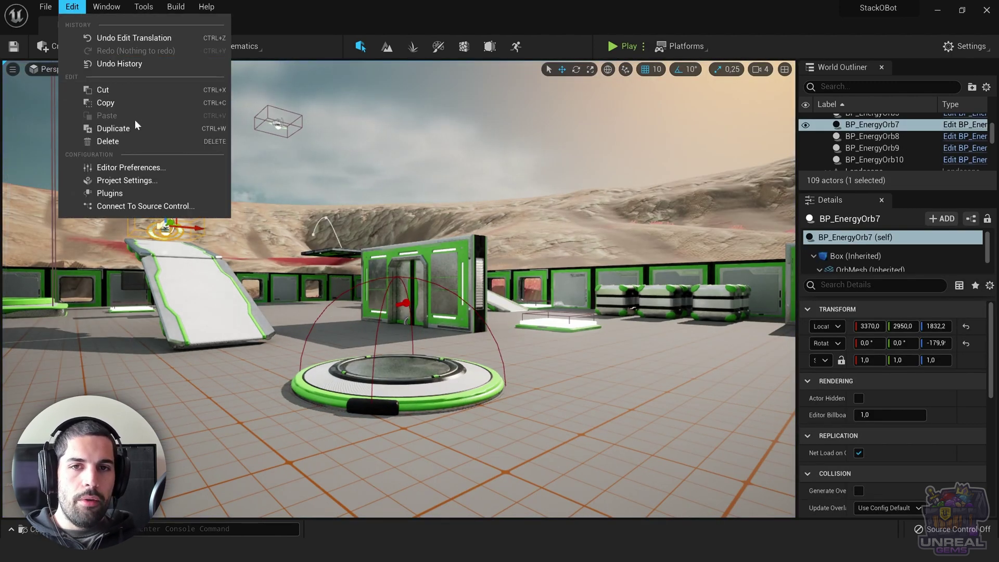
{"action": "left_click", "coordinate": [158, 167]}
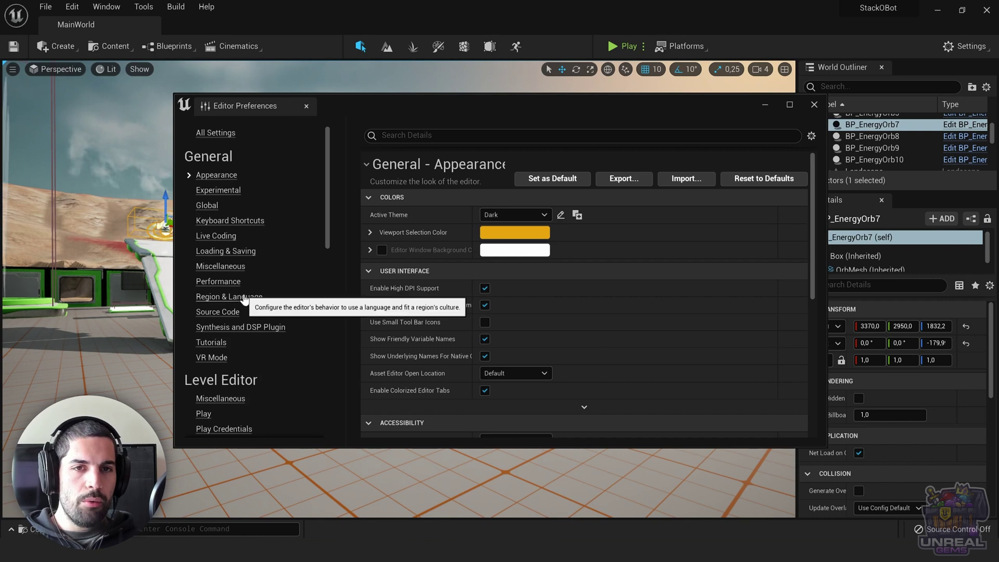
{"action": "left_click", "coordinate": [232, 296]}
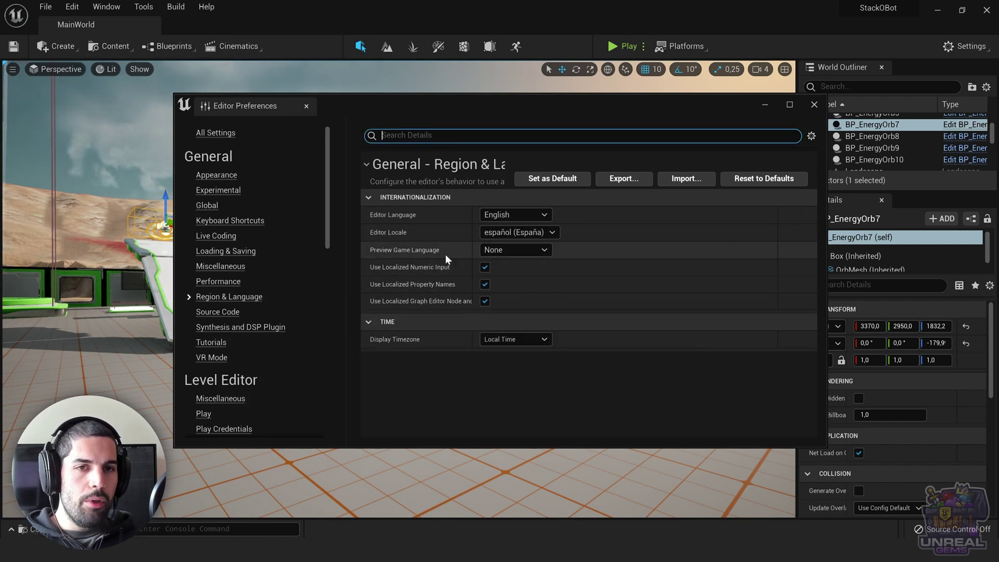
{"action": "left_click", "coordinate": [514, 250]}
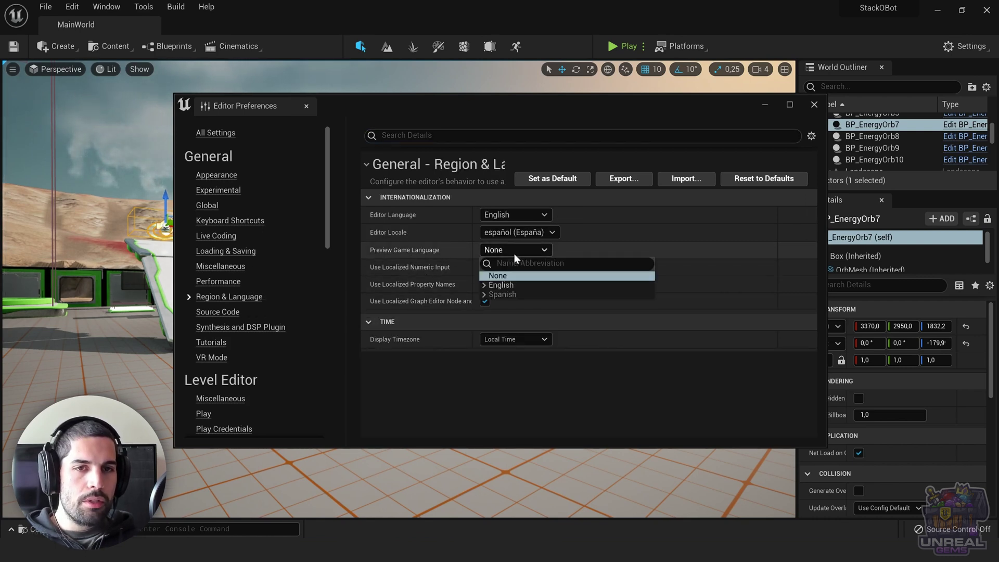
{"action": "left_click", "coordinate": [486, 294]}
{"action": "left_click", "coordinate": [523, 304]}
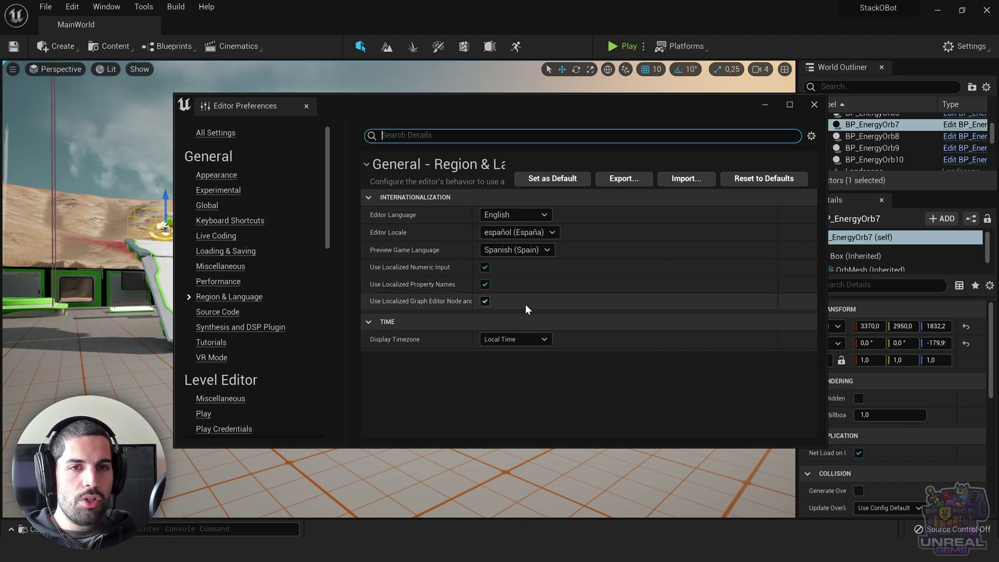
{"action": "left_click", "coordinate": [770, 108]}
{"action": "left_click", "coordinate": [615, 46]}
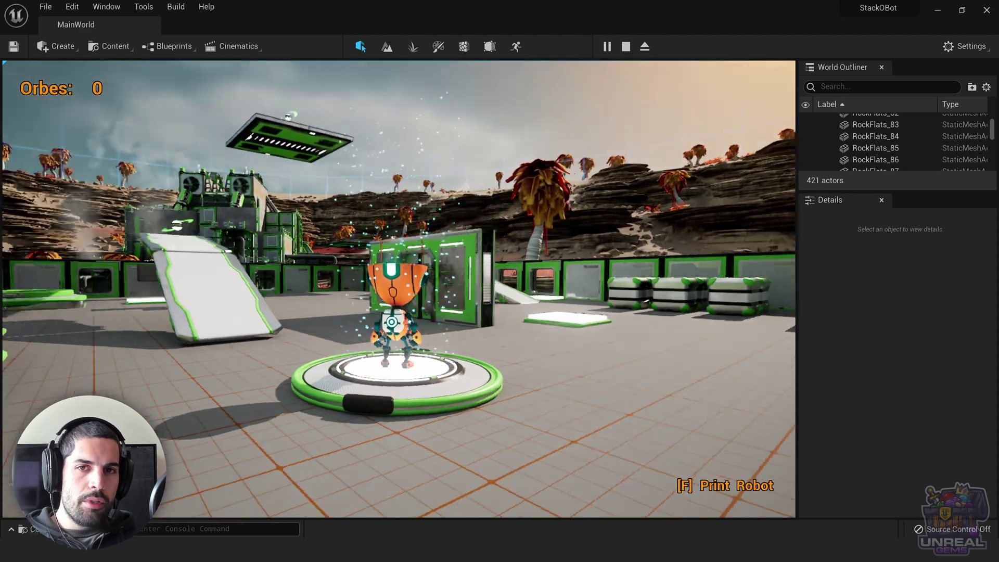
{"action": "key", "text": "Escape"}
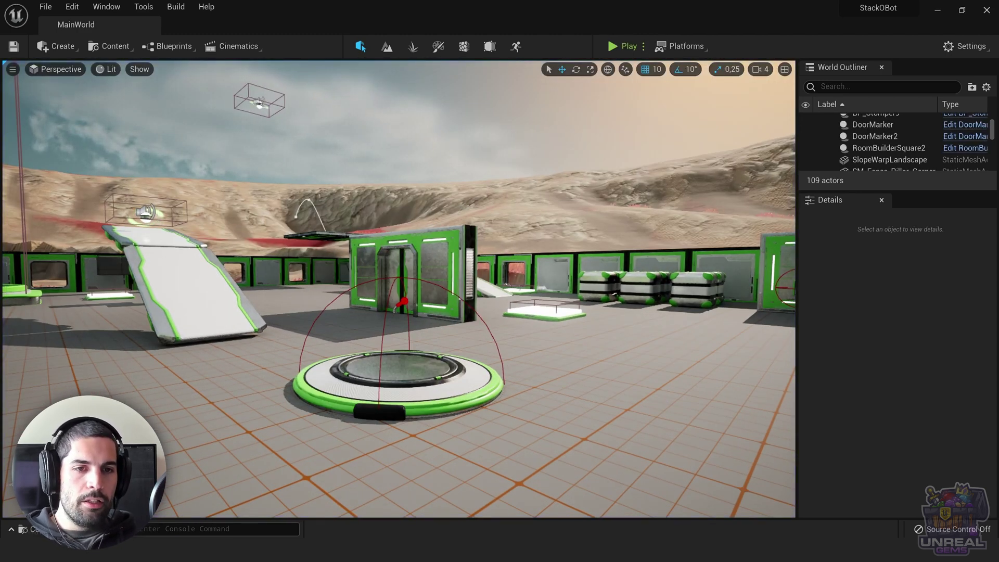
Enable the localization preview in the BPW_HeadupDisplay designer, toggling it to compare the original and Spanish text.
{"action": "mouse_move", "coordinate": [630, 560]}
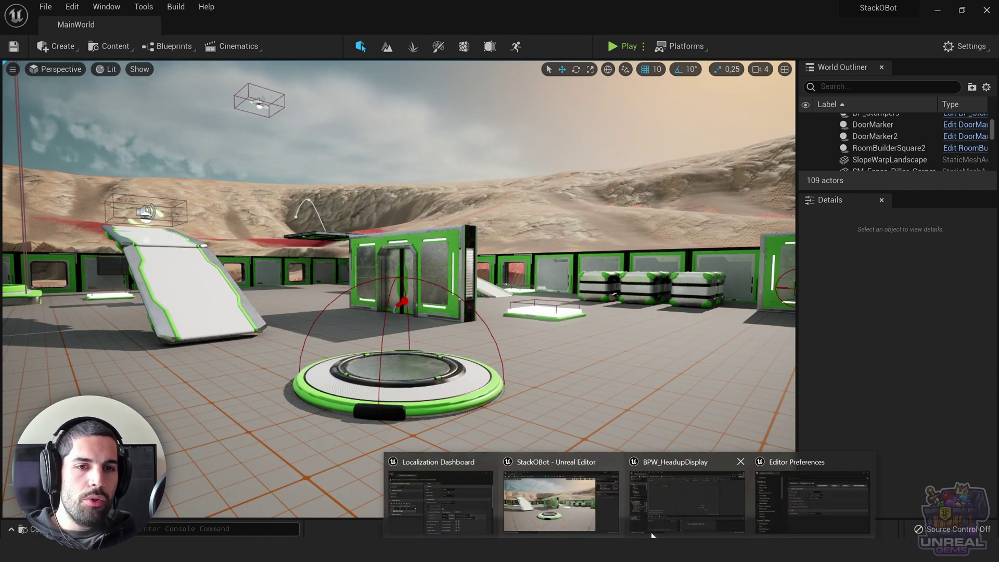
{"action": "left_click", "coordinate": [681, 498]}
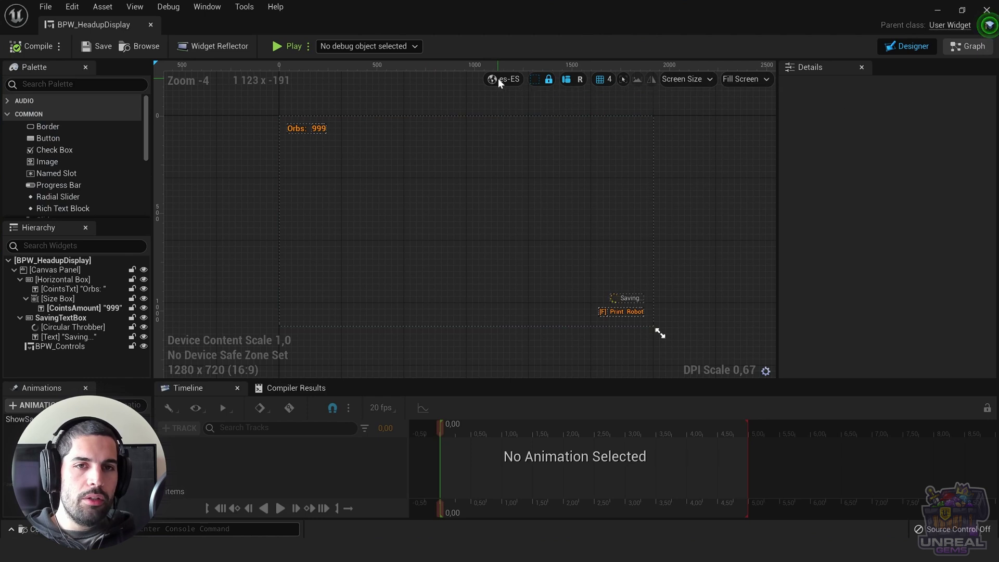
{"action": "left_click", "coordinate": [516, 80]}
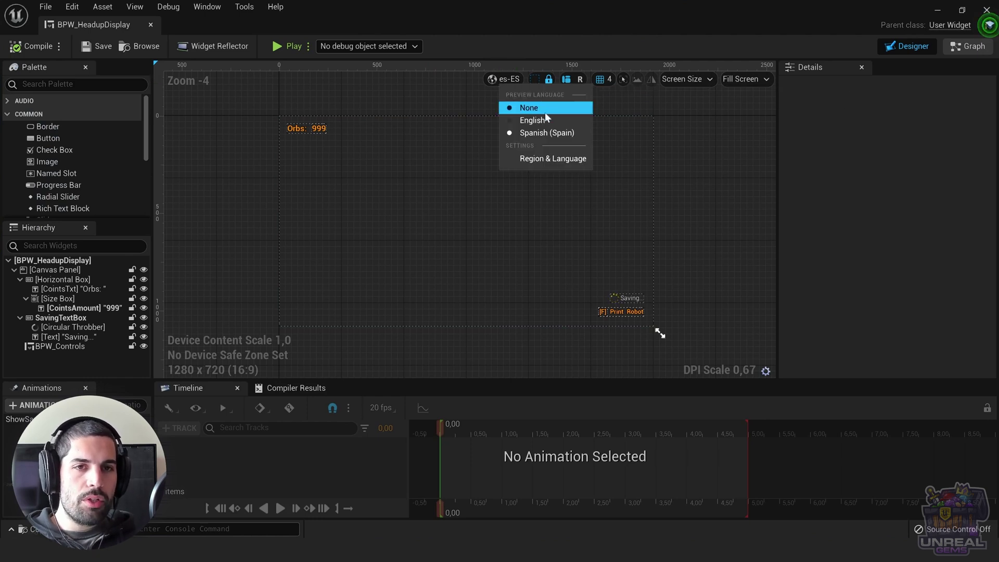
{"action": "left_click", "coordinate": [492, 80]}
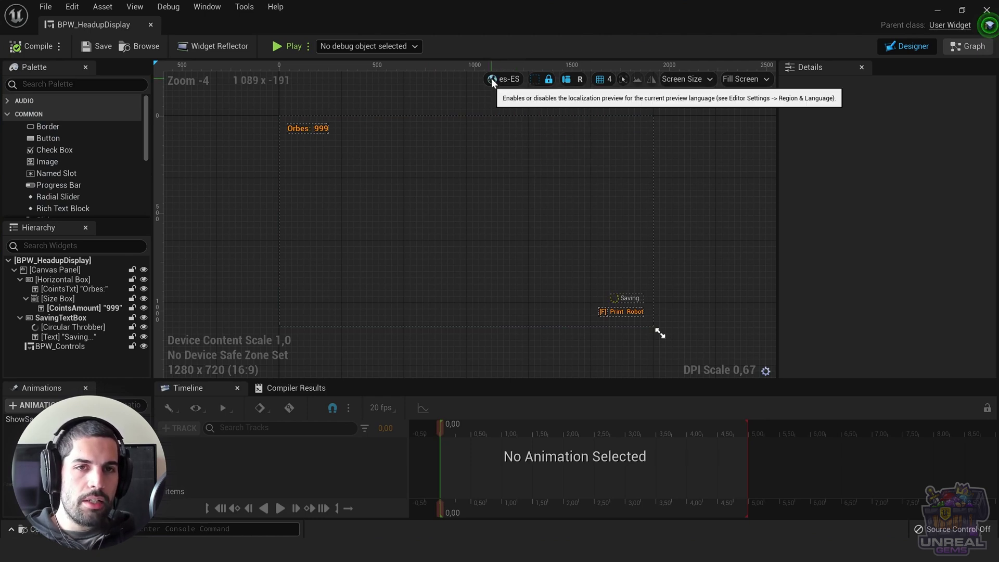
{"action": "left_click", "coordinate": [491, 80]}
{"action": "left_click", "coordinate": [492, 80]}
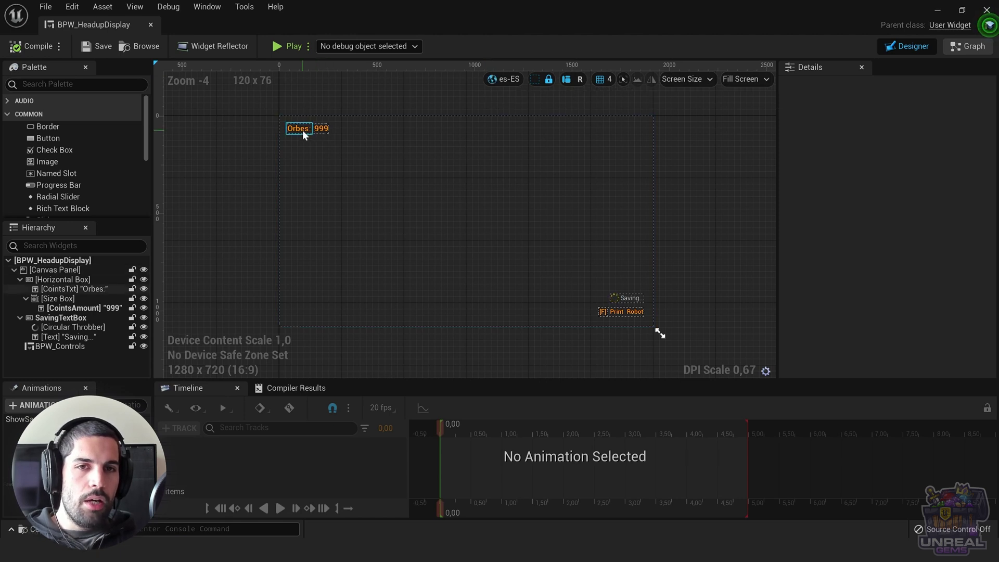
Switch the widget's preview language to English, to None, and back to Spanish (Spain) to compare the HUD text.
{"action": "left_click", "coordinate": [508, 79]}
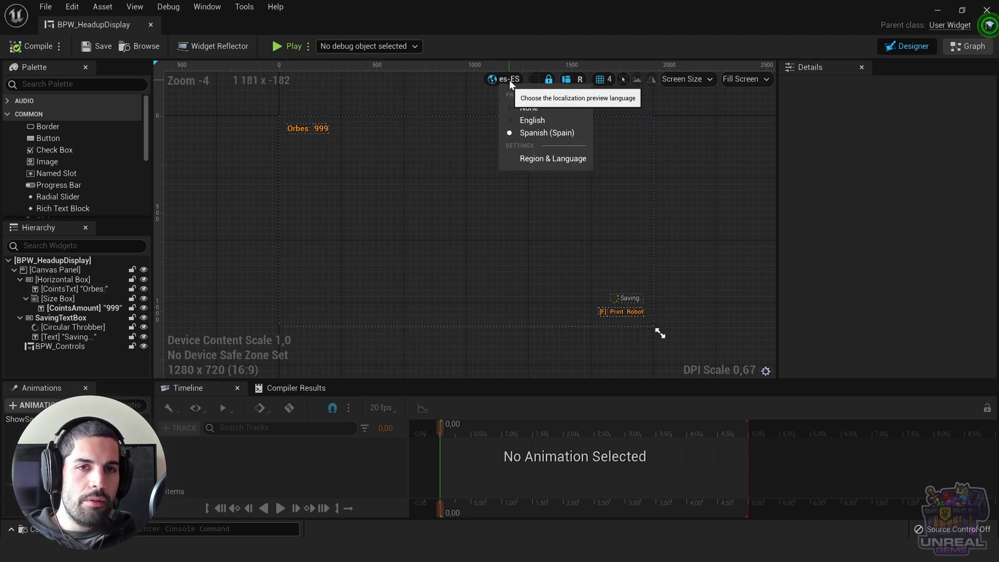
{"action": "left_click", "coordinate": [534, 118]}
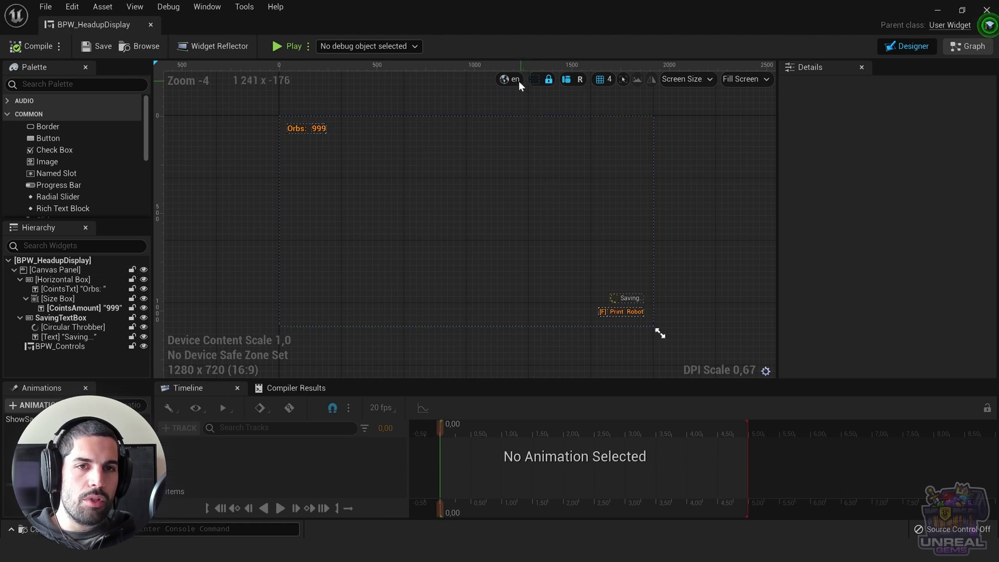
{"action": "left_click", "coordinate": [516, 80]}
{"action": "left_click", "coordinate": [534, 111]}
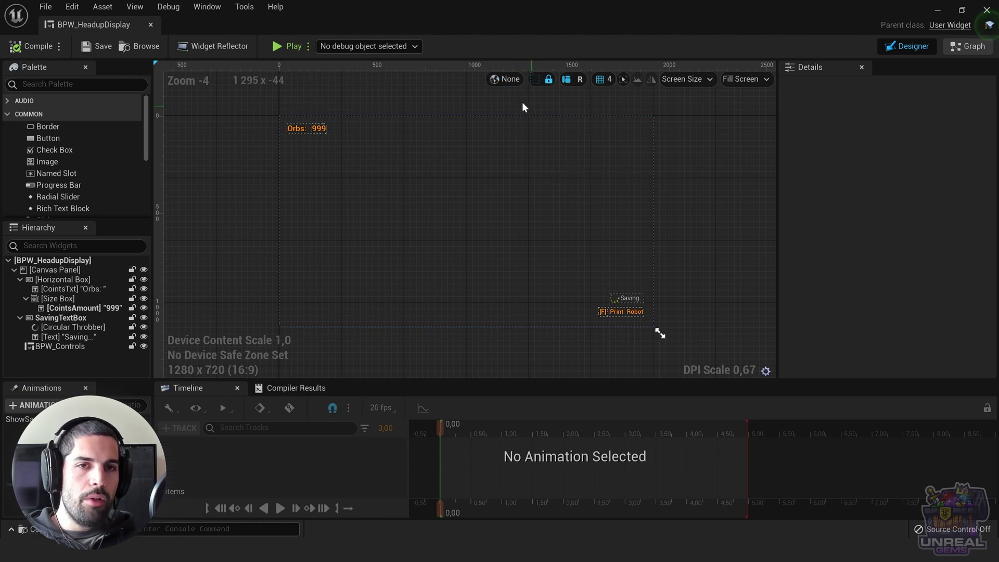
{"action": "left_click", "coordinate": [504, 80]}
{"action": "left_click", "coordinate": [545, 132]}
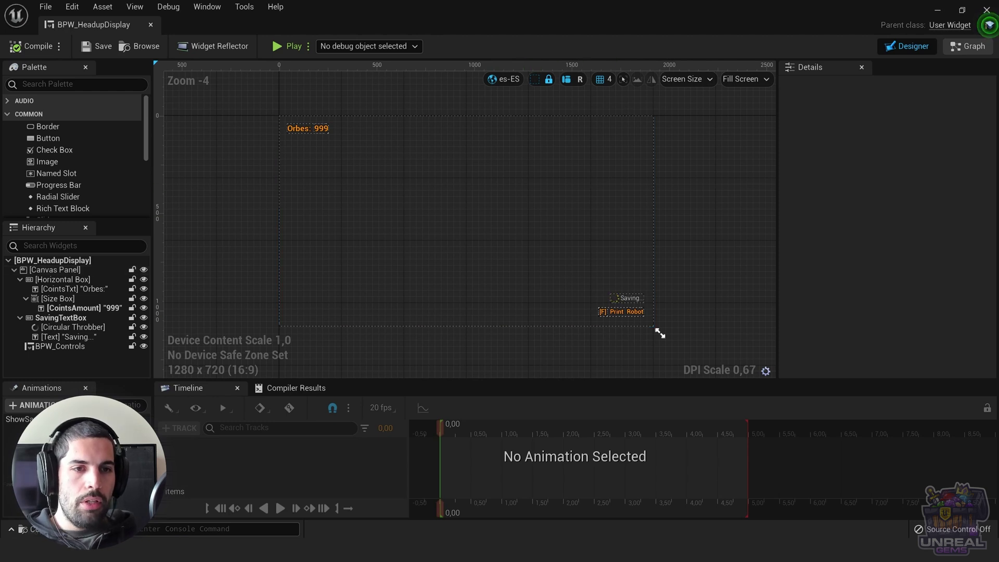
Return to the level editor and check the Preview Game Language setting in the Region & Language editor preferences.
{"action": "mouse_move", "coordinate": [630, 560]}
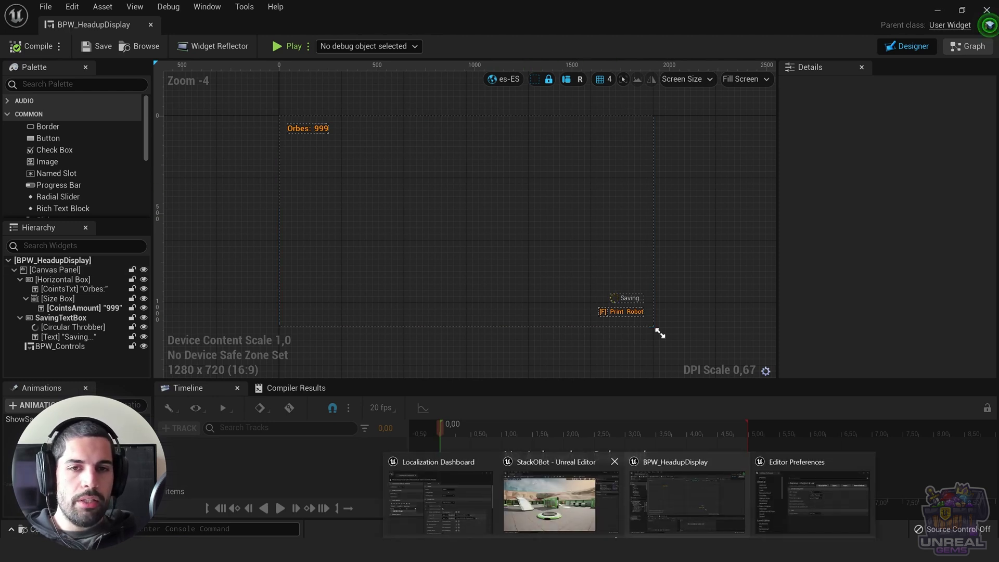
{"action": "left_click", "coordinate": [470, 497]}
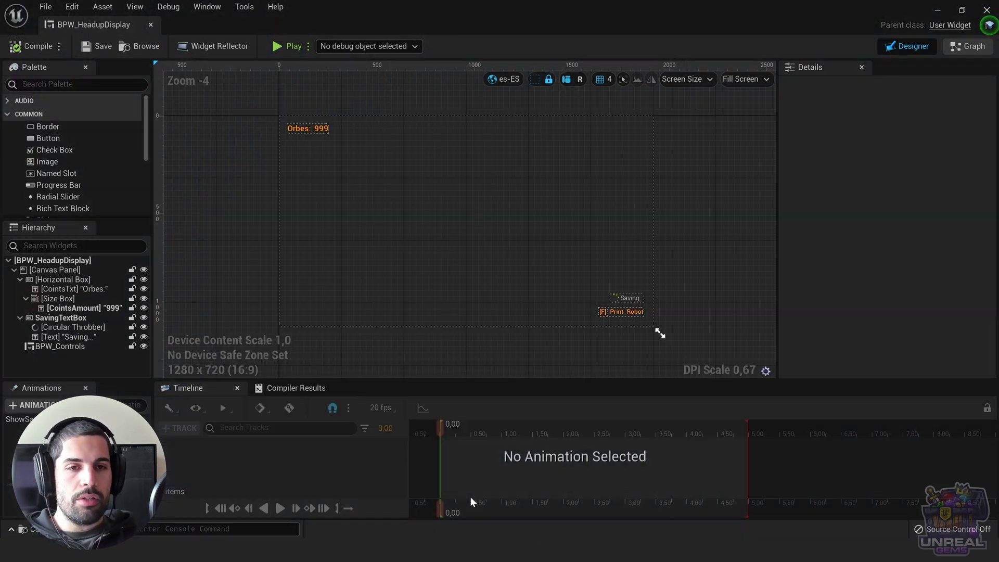
{"action": "left_click", "coordinate": [754, 104]}
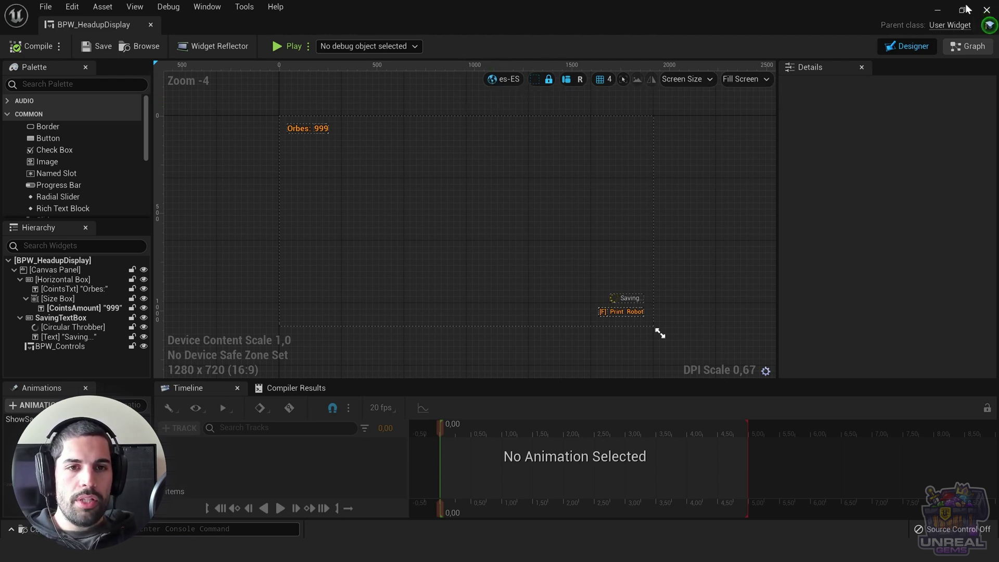
{"action": "left_click", "coordinate": [937, 10]}
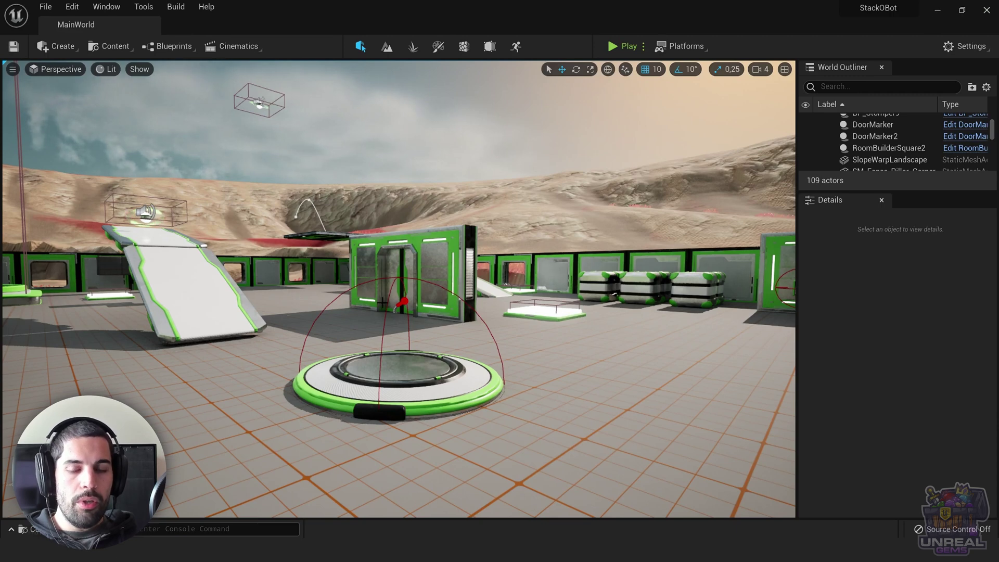
{"action": "left_click", "coordinate": [78, 6]}
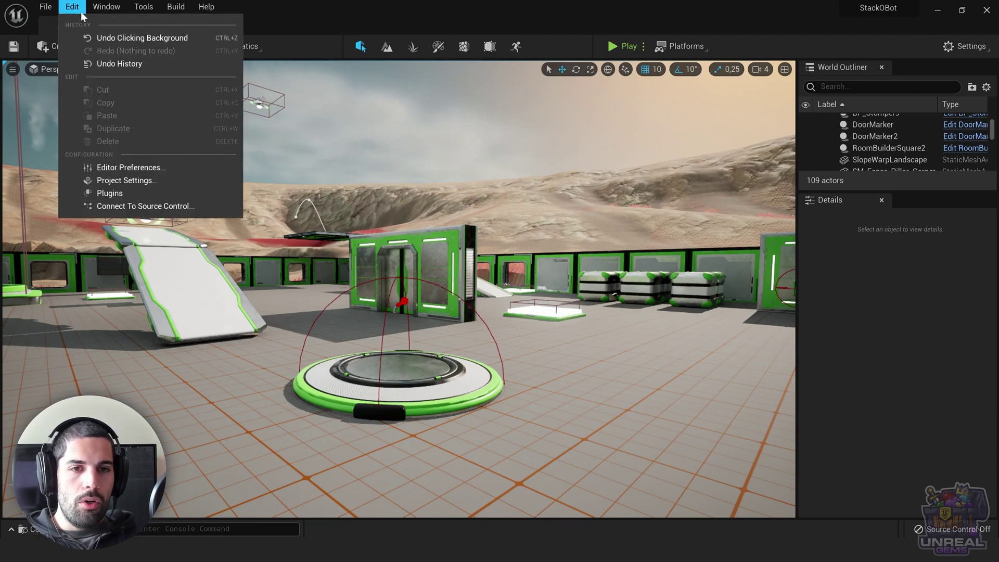
{"action": "left_click", "coordinate": [163, 172]}
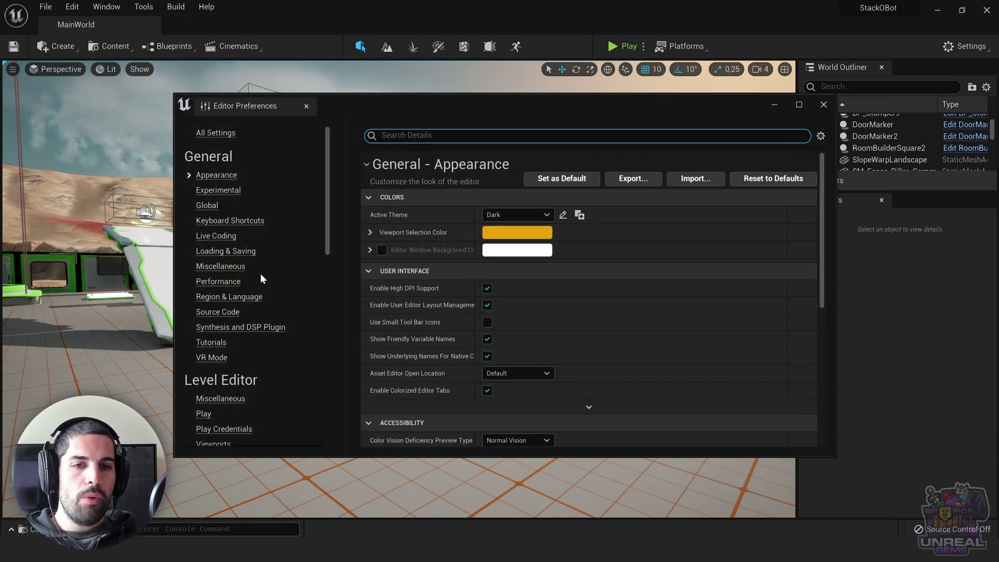
{"action": "left_click", "coordinate": [249, 296]}
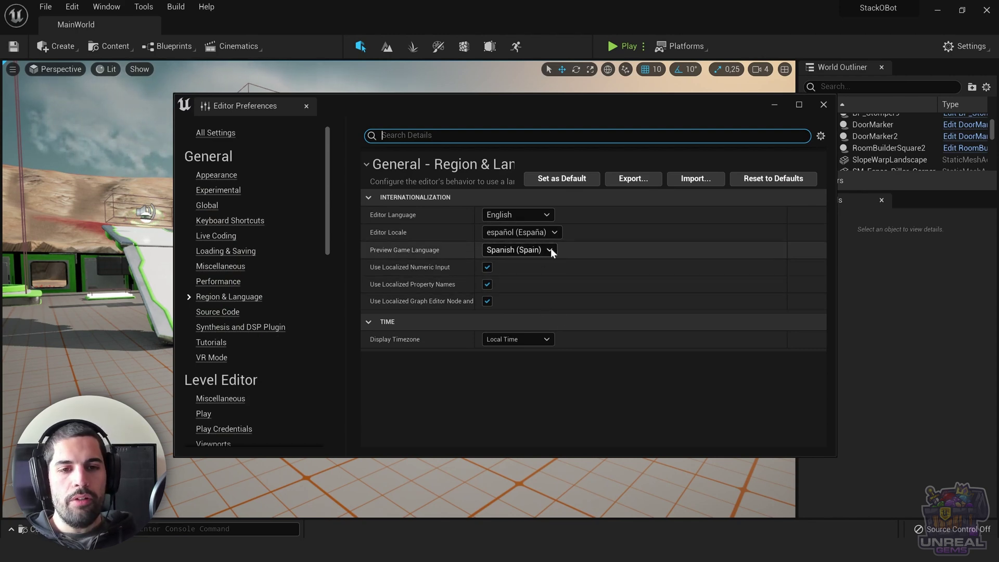
{"action": "left_click", "coordinate": [774, 104]}
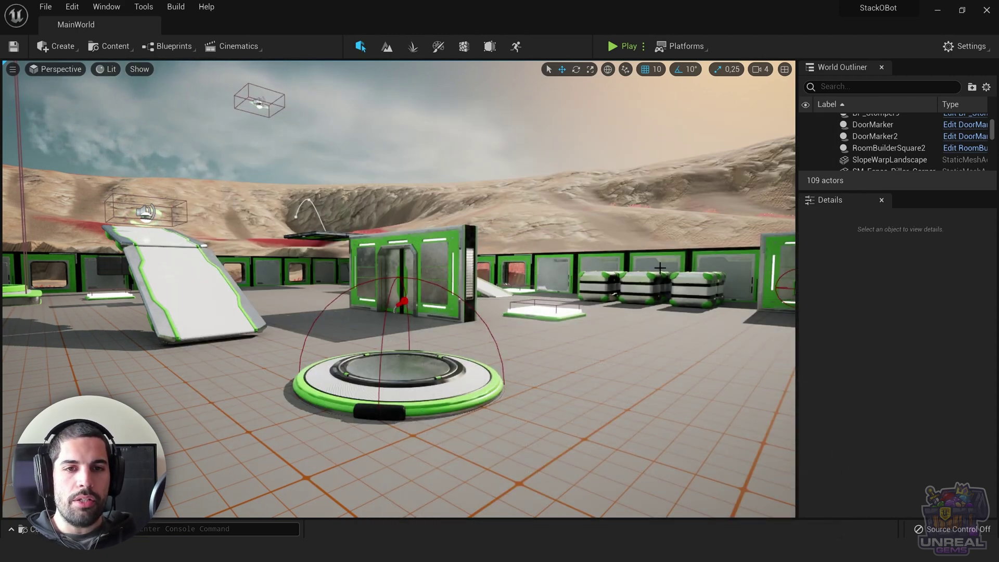